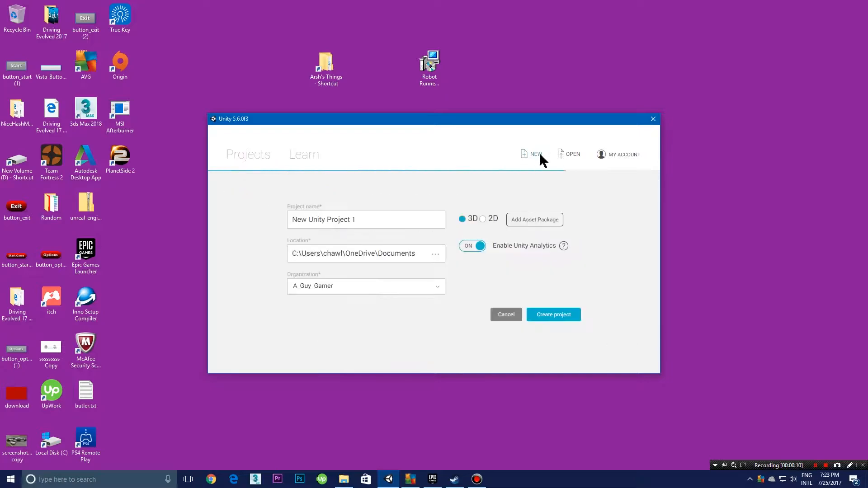
# Step: Create a new 3D project named MainMenu Test
pyautogui.moveTo(368, 217); pyautogui.dragTo(100, 225)
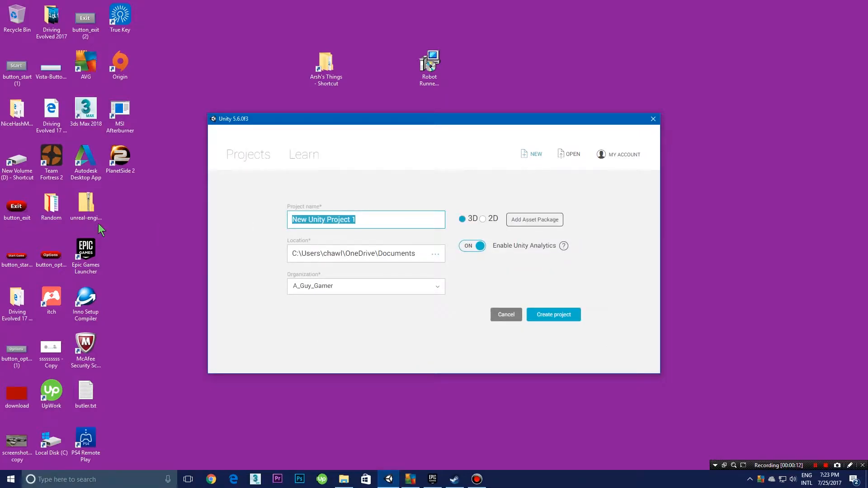
pyautogui.write('MainMenu Test')
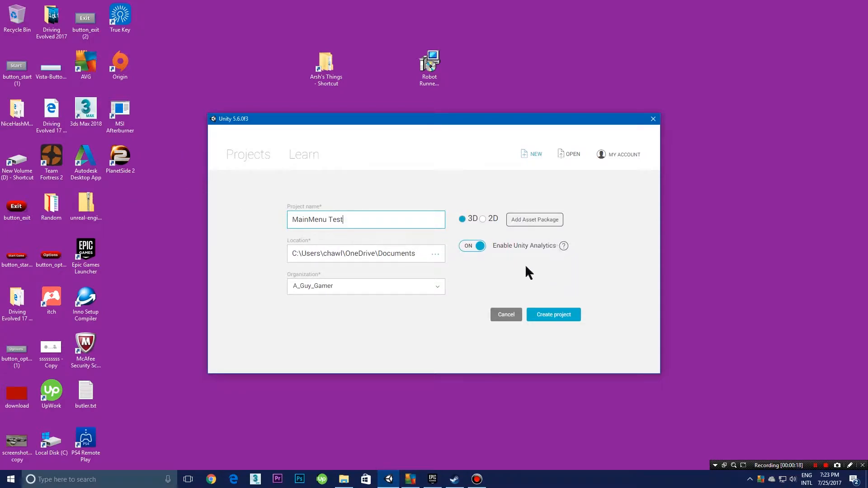
pyautogui.click(549, 316)
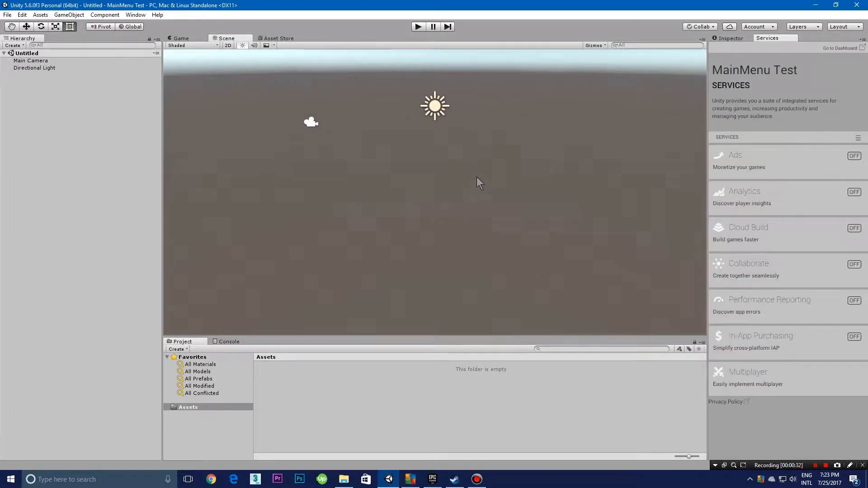
# Step: Add a 3D Cube object to the untitled scene
pyautogui.keyDown('alt'); pyautogui.moveTo(539, 168); pyautogui.dragTo(256, 142); pyautogui.keyUp('alt')
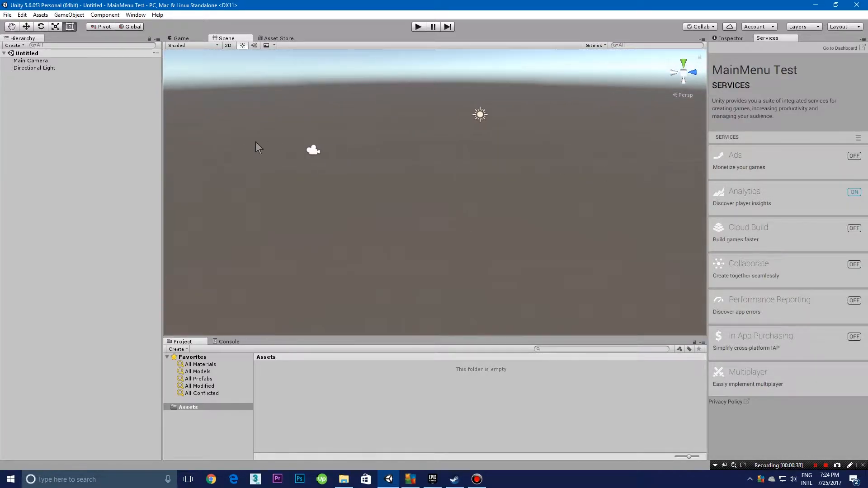
pyautogui.click(11, 46)
pyautogui.moveTo(36, 80)
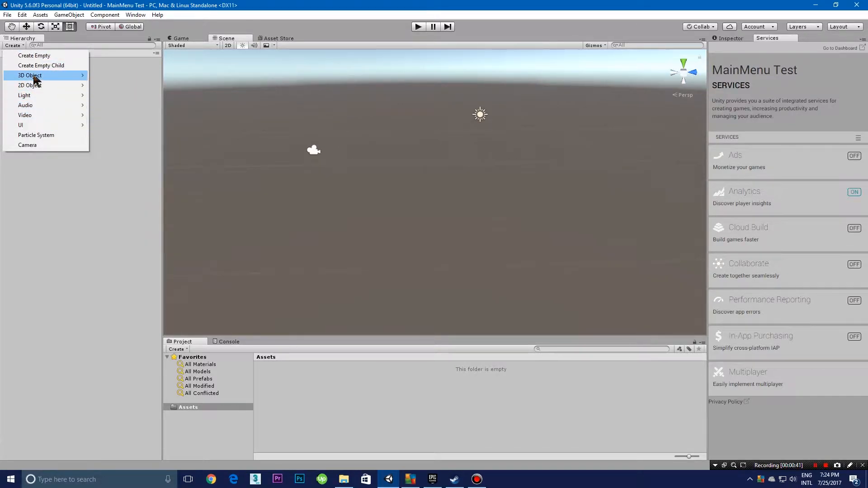
pyautogui.click(107, 75)
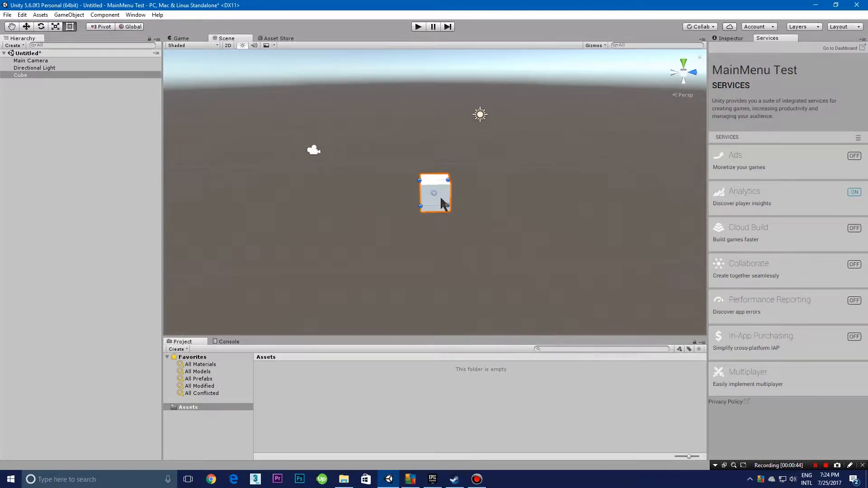
pyautogui.moveTo(428, 77); pyautogui.dragTo(436, 67, button='right')
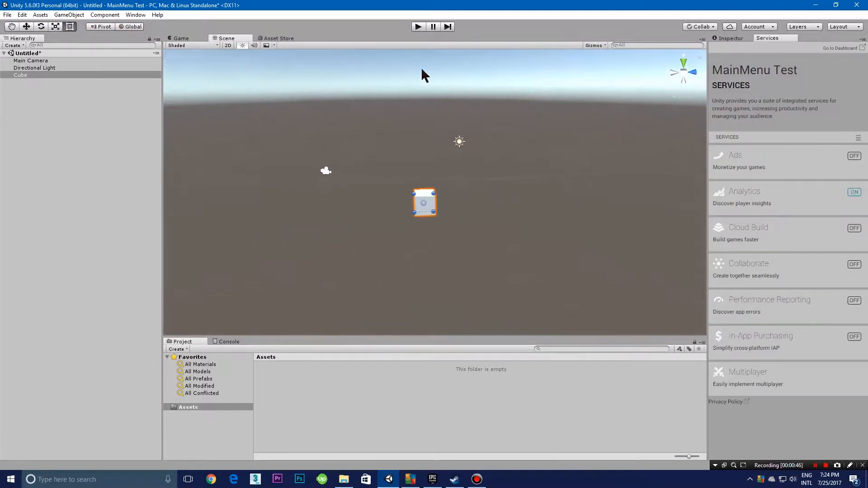
# Step: Scale the cube up uniformly to several times its original size
pyautogui.click(29, 26)
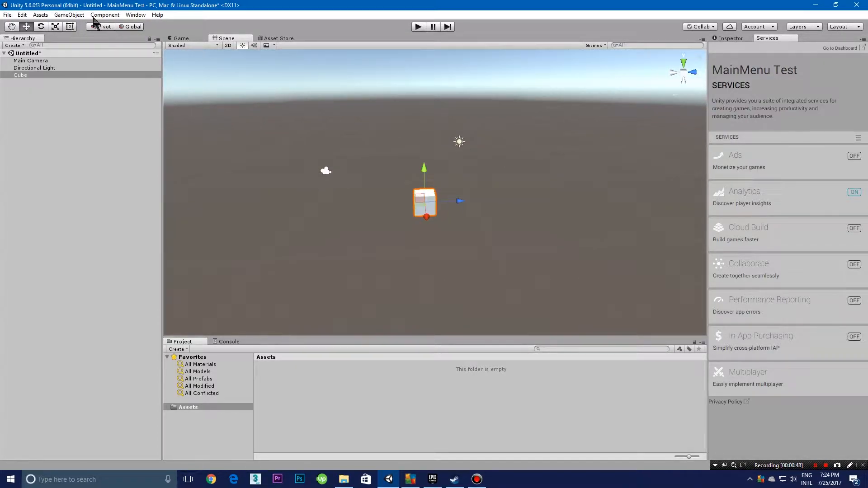
pyautogui.click(55, 26)
pyautogui.moveTo(430, 198); pyautogui.dragTo(649, 75)
pyautogui.moveTo(597, 142); pyautogui.dragTo(778, 141, button='right')
pyautogui.press('a')
pyautogui.press('s')
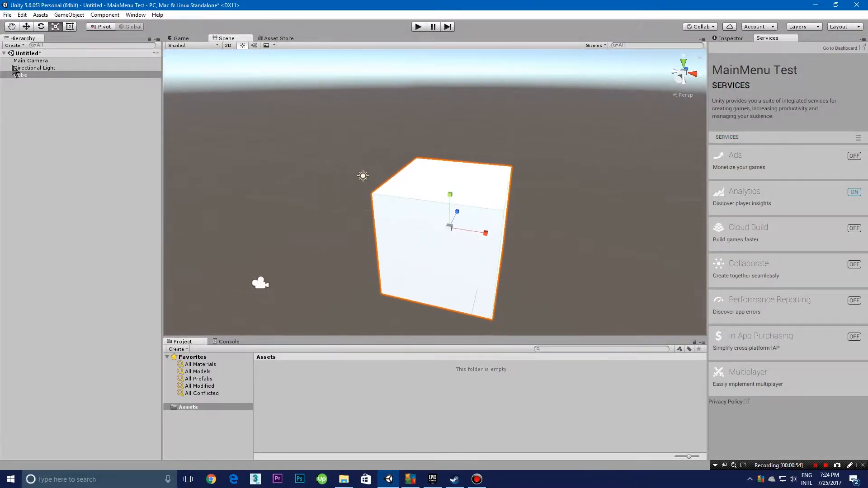
# Step: Move the Main Camera in front of the cube and raise it above the cube's level
pyautogui.click(41, 68)
pyautogui.click(55, 61)
pyautogui.moveTo(604, 277); pyautogui.dragTo(427, 300, button='right')
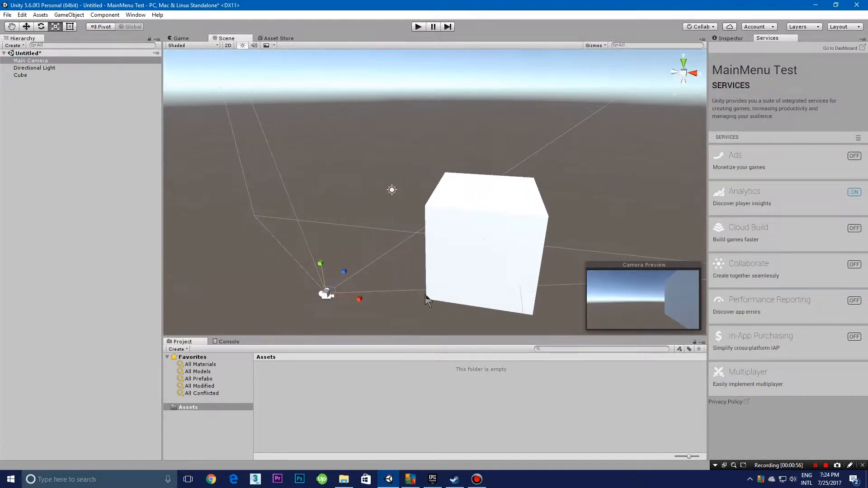
pyautogui.click(26, 26)
pyautogui.moveTo(357, 299); pyautogui.dragTo(449, 309)
pyautogui.moveTo(448, 309); pyautogui.dragTo(514, 277, button='right')
pyautogui.press('a')
pyautogui.press('s')
pyautogui.moveTo(439, 253); pyautogui.dragTo(497, 324)
pyautogui.moveTo(497, 323); pyautogui.dragTo(447, 277, button='right')
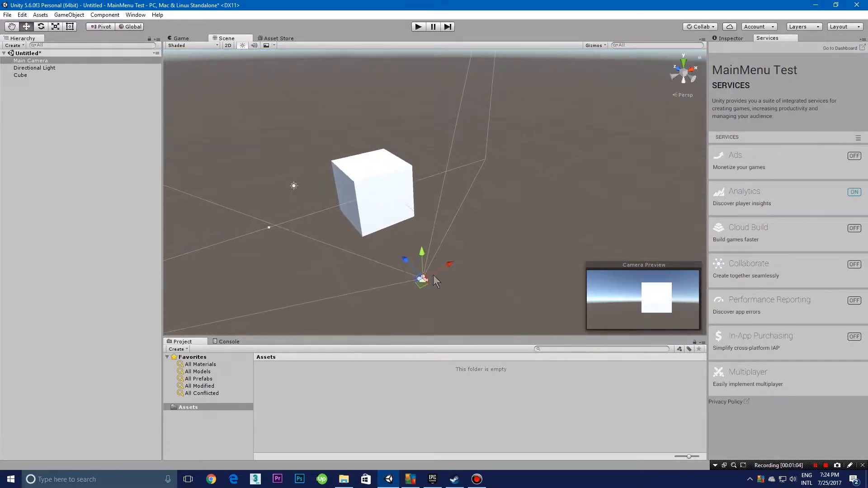
pyautogui.moveTo(409, 263); pyautogui.dragTo(409, 135)
# Step: Rotate the Main Camera so that it looks down toward the cube
pyautogui.click(41, 27)
pyautogui.moveTo(438, 160); pyautogui.dragTo(321, 112)
pyautogui.moveTo(321, 118); pyautogui.dragTo(319, 173, button='right')
# Step: Rotate the cube about its vertical axis and deselect it
pyautogui.click(334, 186)
pyautogui.press('f')
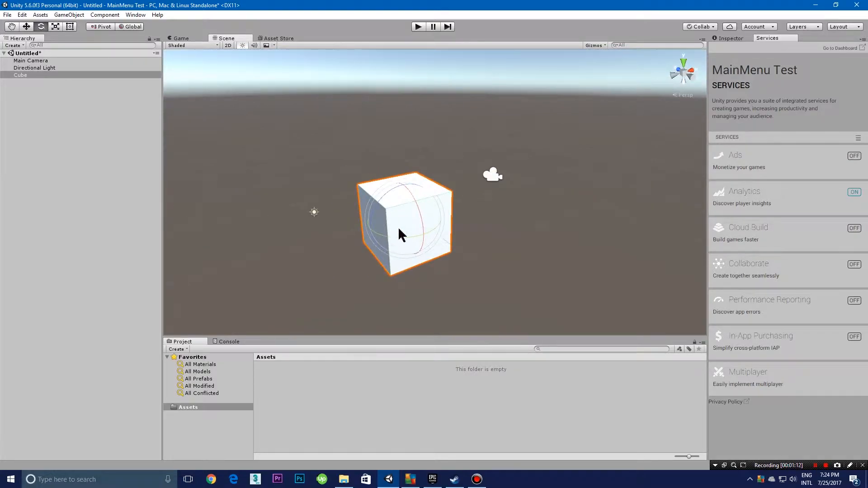
pyautogui.moveTo(398, 235); pyautogui.dragTo(440, 237)
pyautogui.click(221, 65)
# Step: Run the scene in play mode to check the camera's view of the cube, and stop it
pyautogui.click(419, 26)
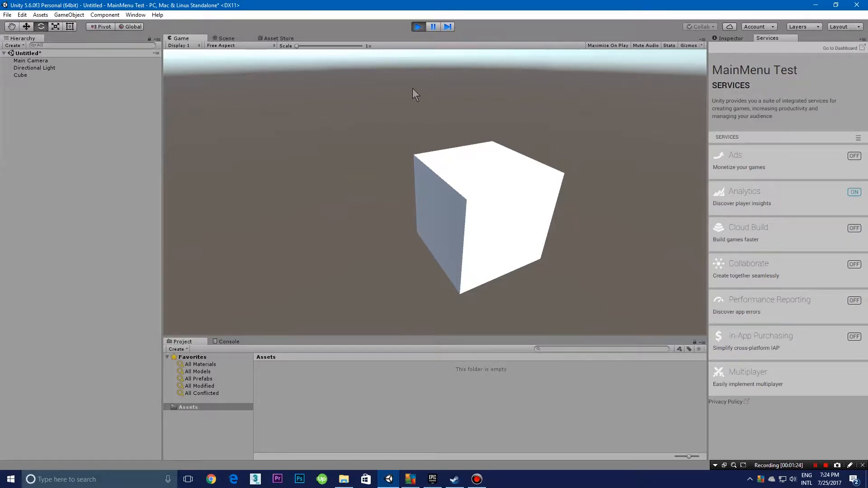
pyautogui.click(419, 26)
pyautogui.click(7, 15)
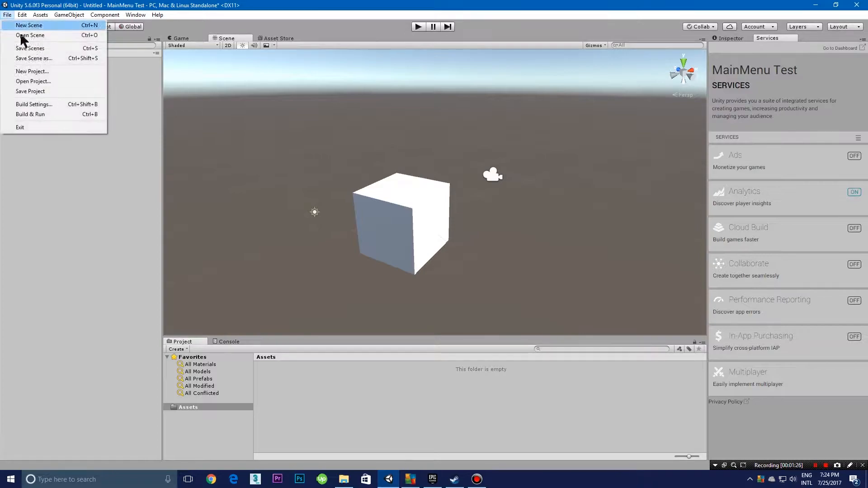
pyautogui.click(82, 235)
# Step: Create a folder named Levels in the project's Assets
pyautogui.click(194, 408)
pyautogui.rightClick(291, 383)
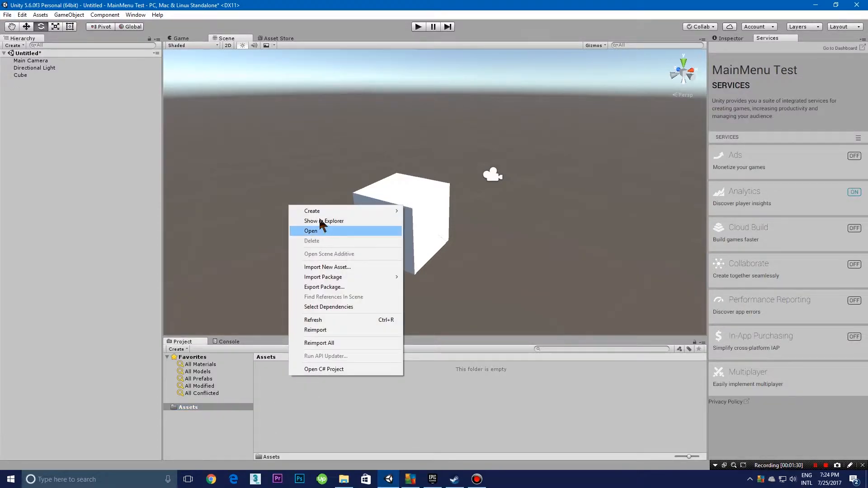
pyautogui.moveTo(327, 211)
pyautogui.click(420, 211)
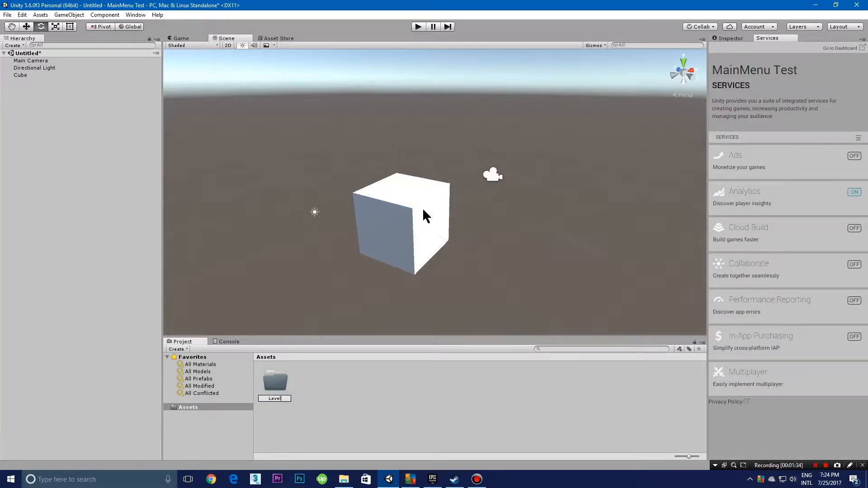
pyautogui.write('Levels')
pyautogui.press('Return')
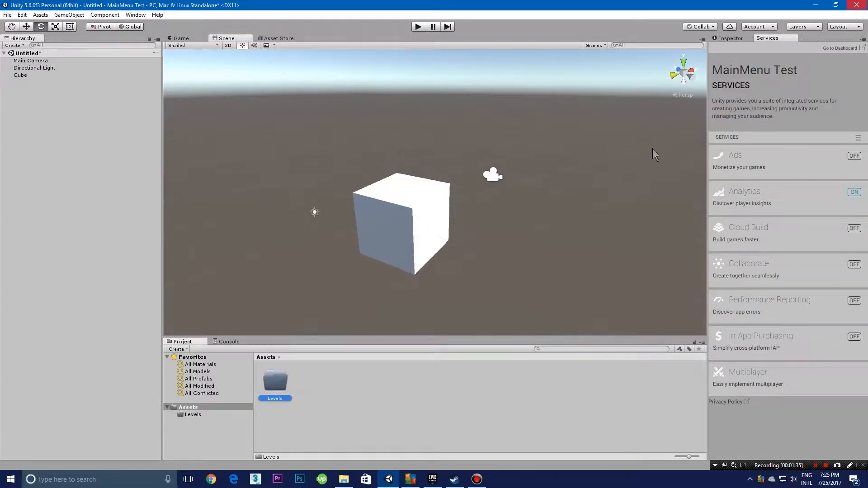
# Step: Create a new scene named MainMenu inside the Levels folder
pyautogui.doubleClick(274, 393)
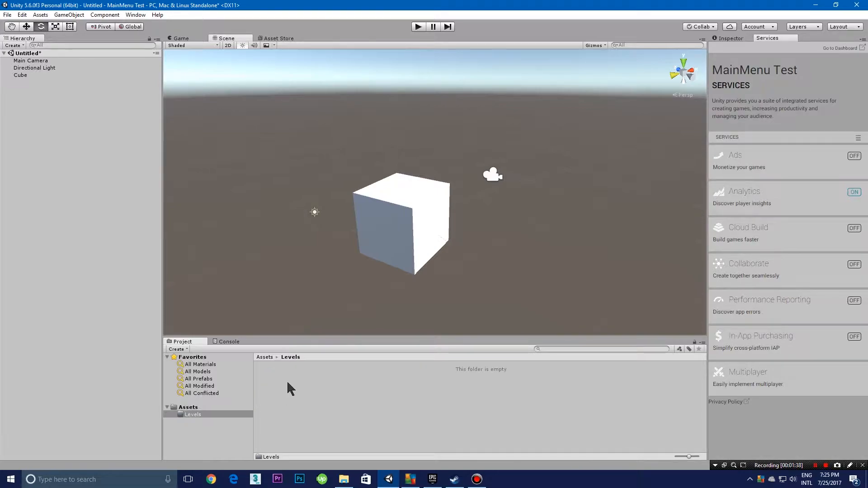
pyautogui.rightClick(287, 387)
pyautogui.moveTo(335, 219)
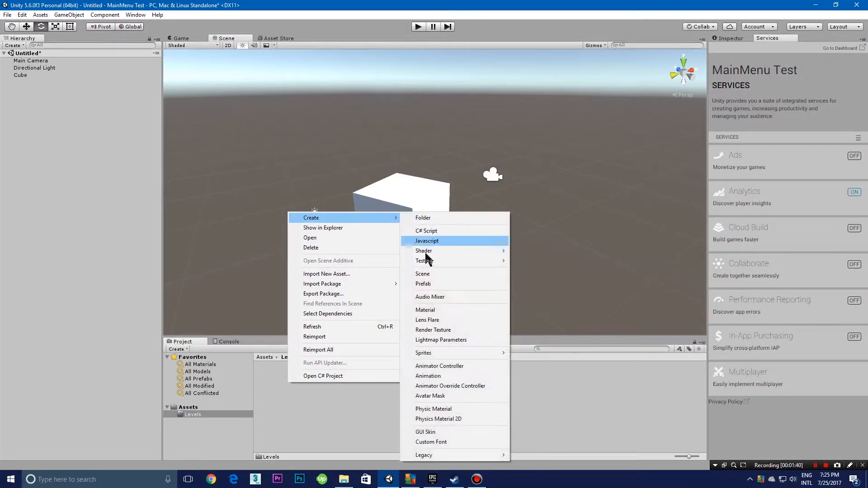
pyautogui.click(425, 274)
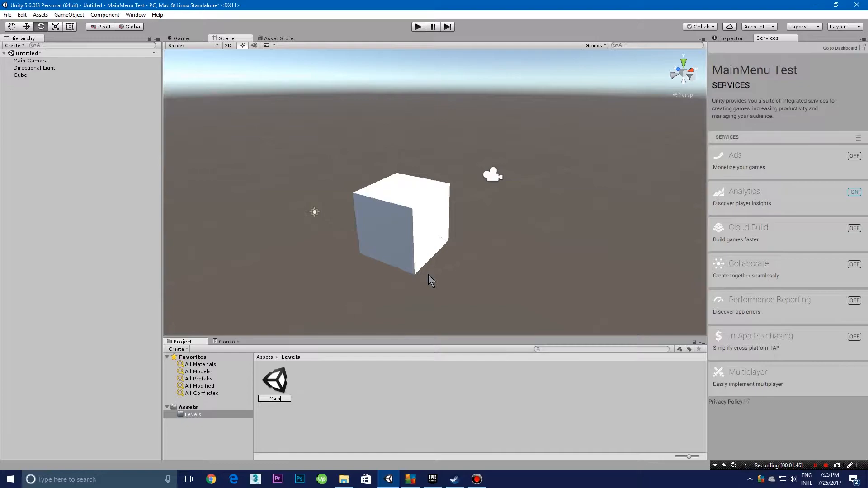
pyautogui.write('MainMenu')
pyautogui.press('Return')
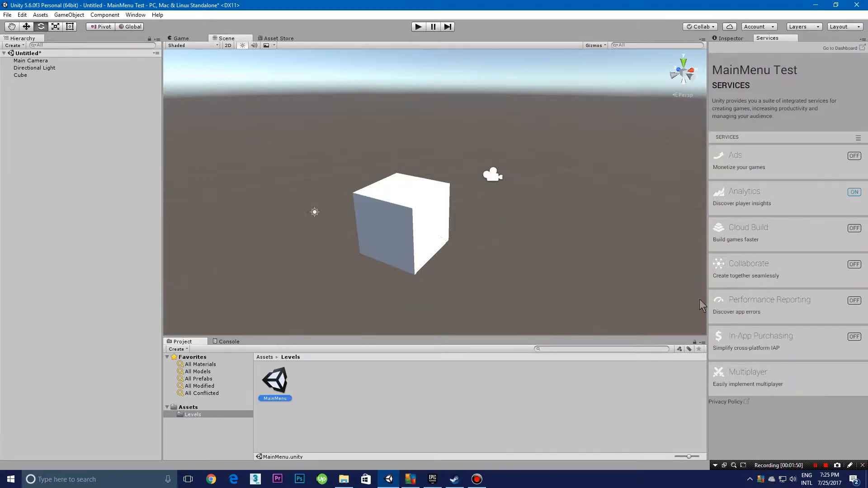
# Step: Open the MainMenu scene, saving the current cube scene as Level in the Assets folder
pyautogui.doubleClick(276, 387)
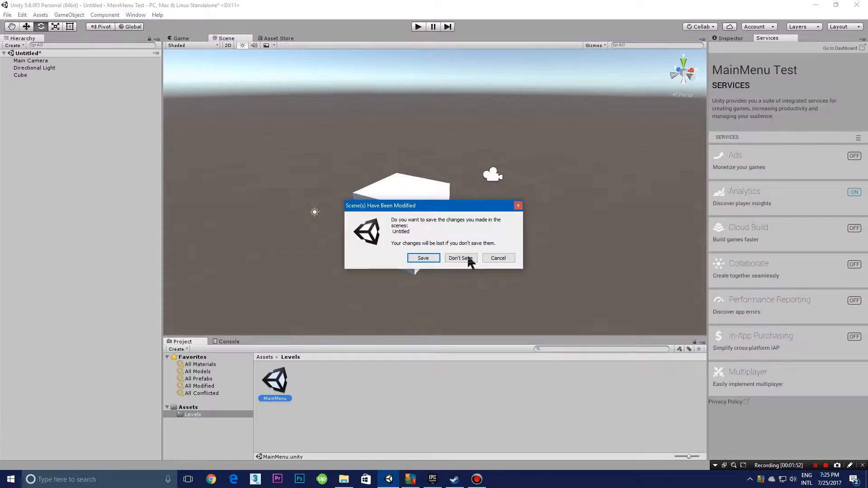
pyautogui.click(435, 259)
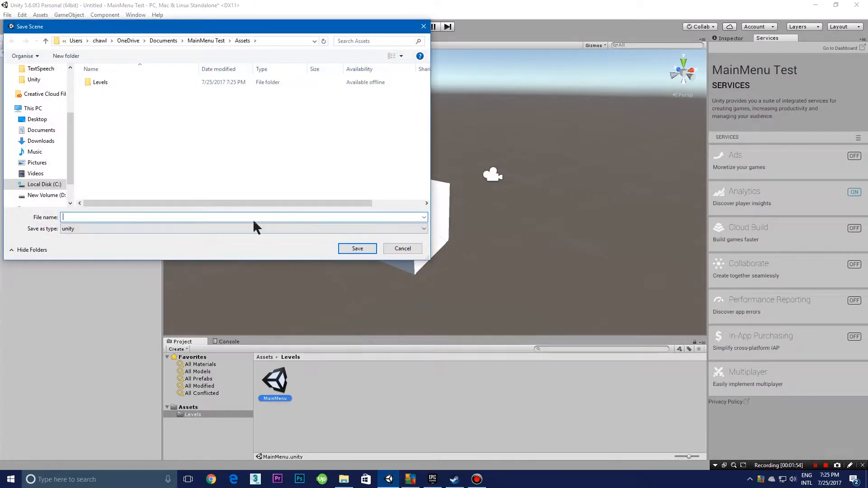
pyautogui.write('Level')
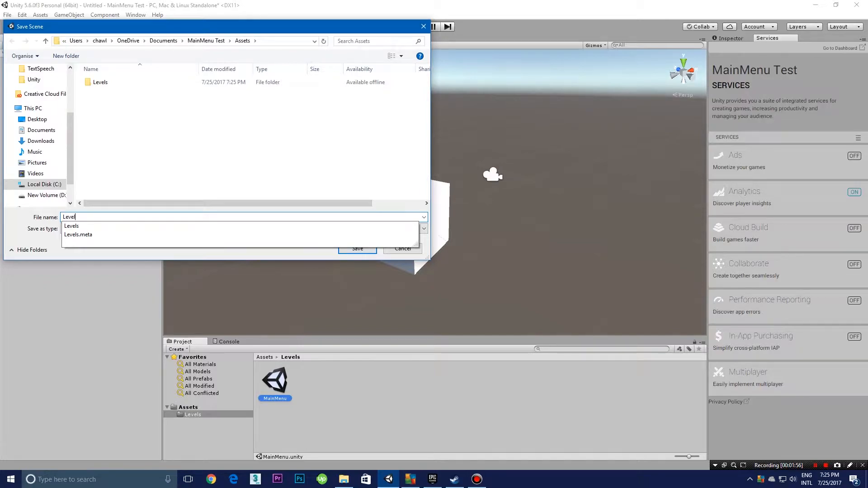
pyautogui.press('Return')
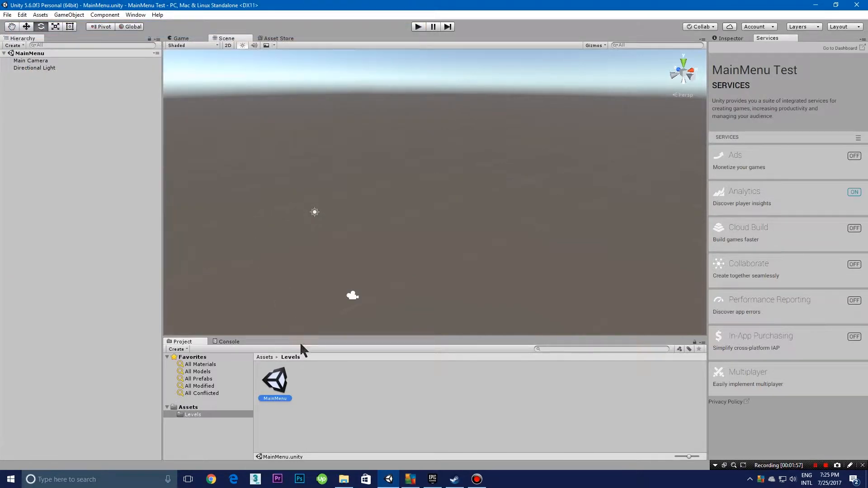
# Step: Move the Level scene from Assets into the Levels folder and open the MainMenu scene from there
pyautogui.click(307, 371)
pyautogui.click(276, 375)
pyautogui.moveTo(322, 205); pyautogui.dragTo(312, 221, button='right')
pyautogui.click(213, 408)
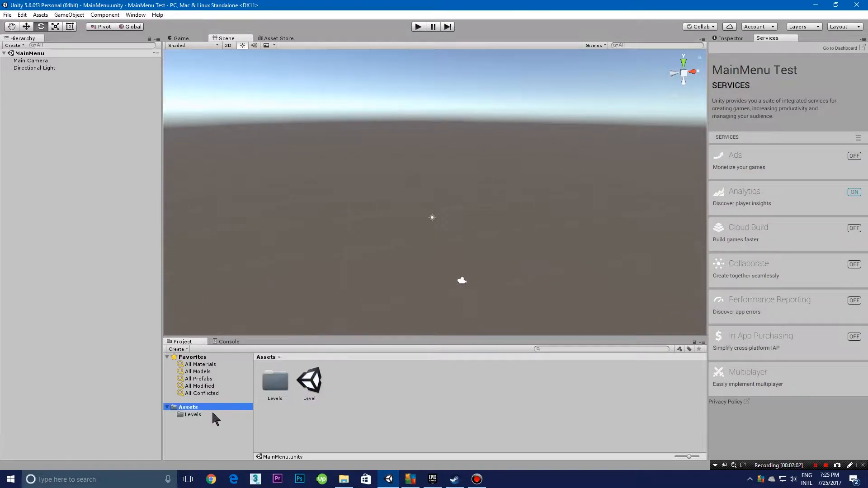
pyautogui.moveTo(302, 388); pyautogui.dragTo(275, 381)
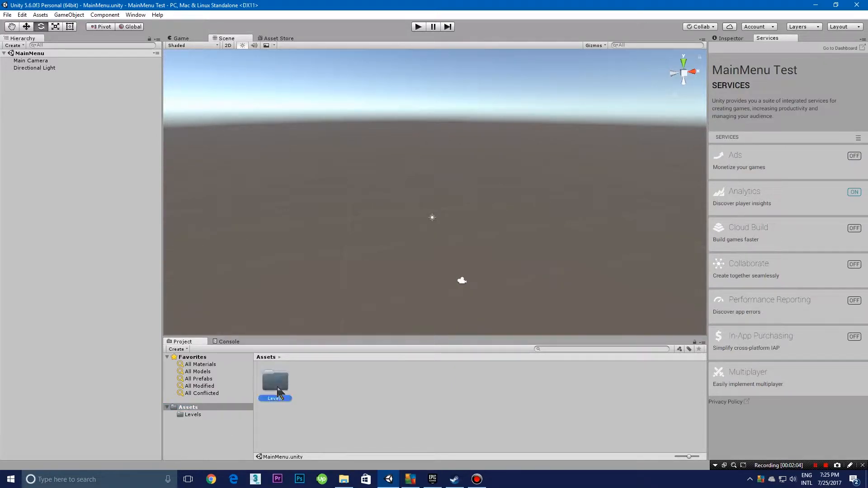
pyautogui.doubleClick(276, 382)
pyautogui.doubleClick(282, 397)
pyautogui.doubleClick(299, 384)
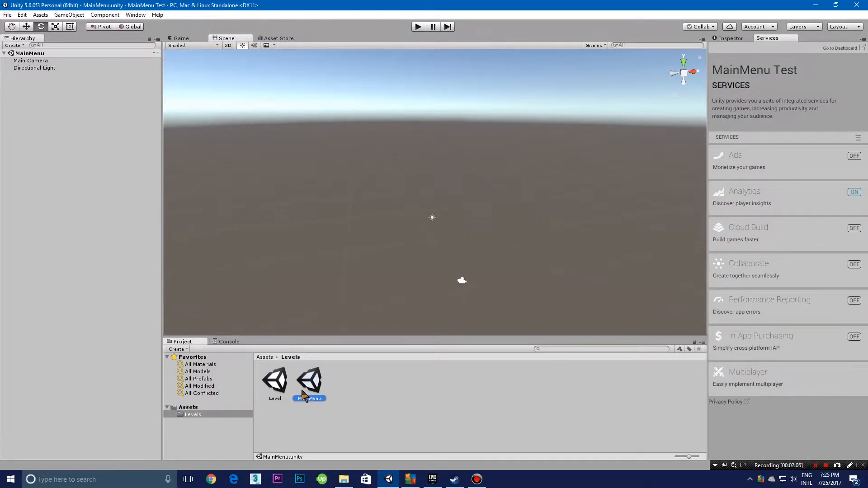
# Step: Switch the Scene view to 2D mode and centre it on the Main Camera
pyautogui.click(229, 46)
pyautogui.moveTo(335, 193); pyautogui.dragTo(505, 156, button='middle')
pyautogui.scroll(-5, 538, 152)
pyautogui.doubleClick(36, 62)
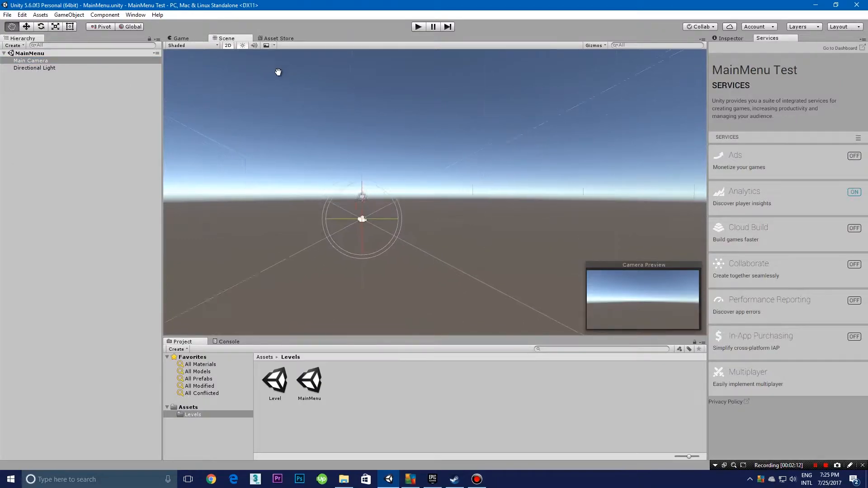
pyautogui.click(22, 117)
# Step: Add a UI Panel to the MainMenu scene
pyautogui.click(14, 45)
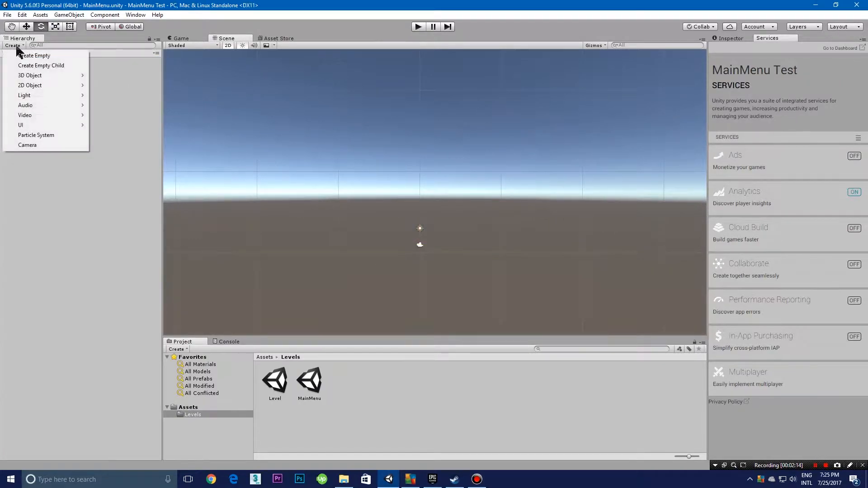
pyautogui.moveTo(40, 125)
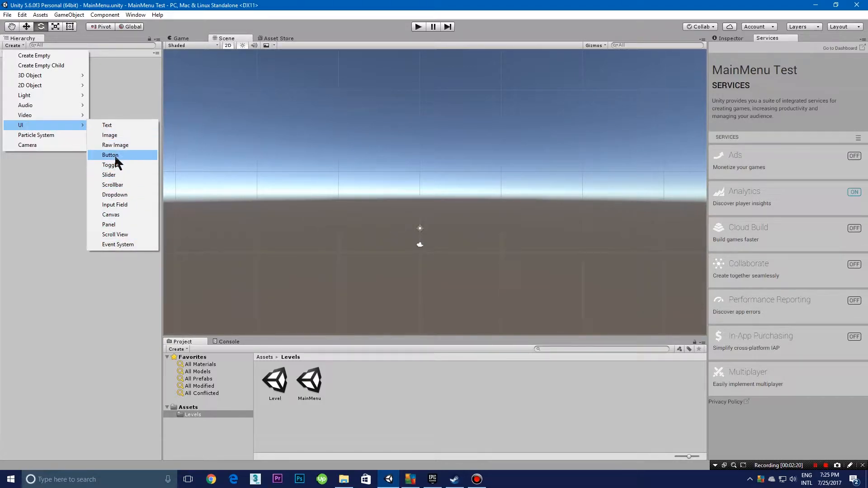
pyautogui.click(107, 225)
# Step: Examine the extent of the canvas and its panel in the 2D Scene view
pyautogui.scroll(-3, 226, 176)
pyautogui.moveTo(254, 185); pyautogui.dragTo(217, 213, button='middle')
pyautogui.scroll(-5, 217, 213)
pyautogui.moveTo(402, 183); pyautogui.dragTo(25, 117, button='middle')
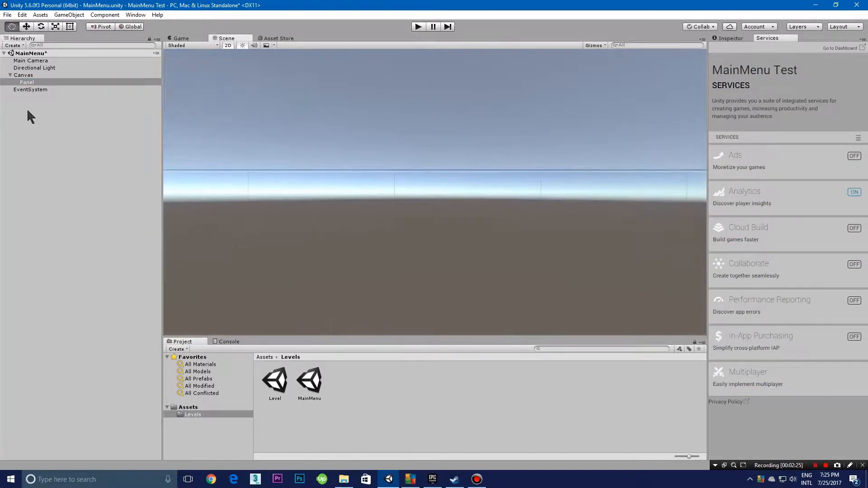
pyautogui.scroll(-5, 230, 141)
pyautogui.moveTo(229, 141); pyautogui.dragTo(354, 244, button='middle')
pyautogui.scroll(-7, 348, 243)
pyautogui.scroll(-7, 381, 213)
pyautogui.moveTo(376, 197); pyautogui.dragTo(224, 252, button='middle')
pyautogui.scroll(-5, 293, 223)
pyautogui.scroll(-5, 224, 252)
pyautogui.scroll(-5, 294, 245)
pyautogui.moveTo(452, 167); pyautogui.dragTo(399, 181, button='middle')
pyautogui.scroll(-5, 365, 209)
pyautogui.scroll(5, 397, 188)
pyautogui.scroll(3, 400, 181)
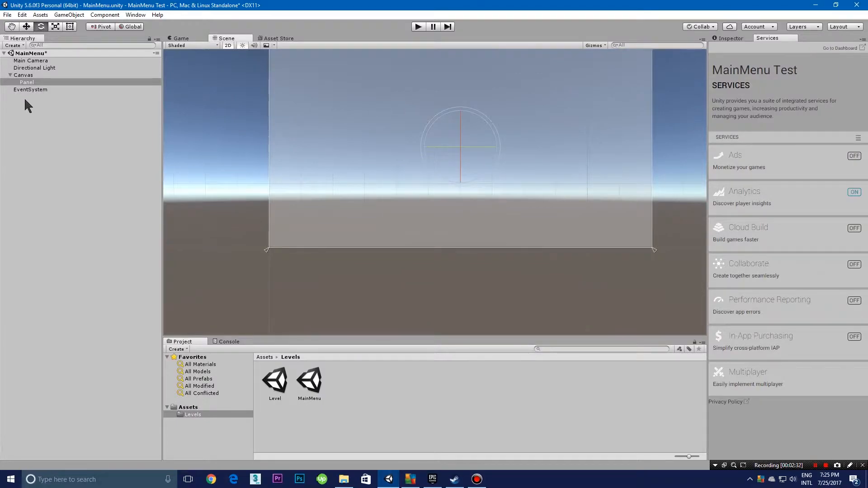
pyautogui.rightClick(25, 98)
pyautogui.moveTo(59, 234)
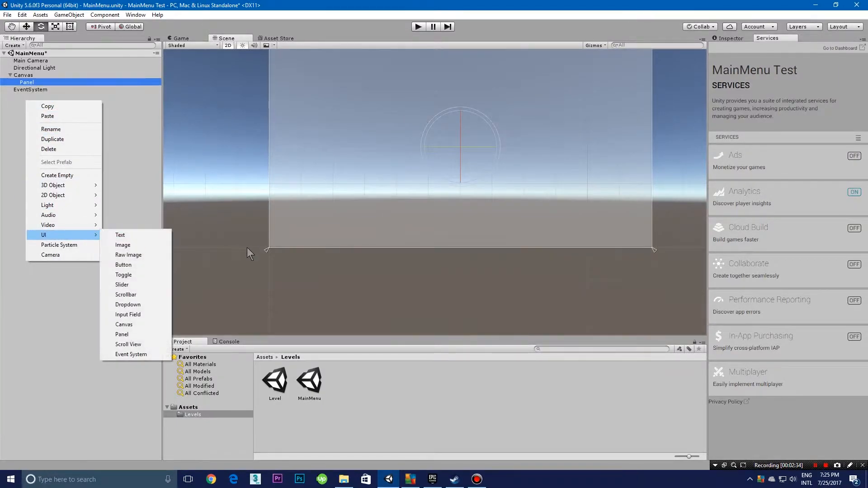
pyautogui.click(306, 173)
pyautogui.moveTo(532, 85); pyautogui.dragTo(488, 76, button='middle')
pyautogui.scroll(4, 500, 64)
pyautogui.click(482, 113)
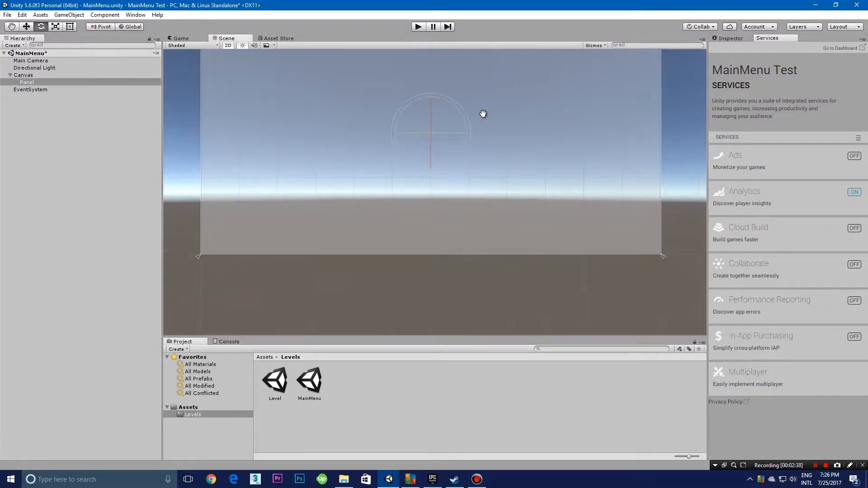
# Step: Enlarge the panel slightly beyond the canvas edges with the Rect tool, to offsets of about left -12, top -8, right -10, bottom -14
pyautogui.moveTo(483, 114); pyautogui.dragTo(500, 120, button='middle')
pyautogui.scroll(4, 500, 120)
pyautogui.moveTo(388, 172); pyautogui.dragTo(368, 207, button='middle')
pyautogui.scroll(-7, 375, 192)
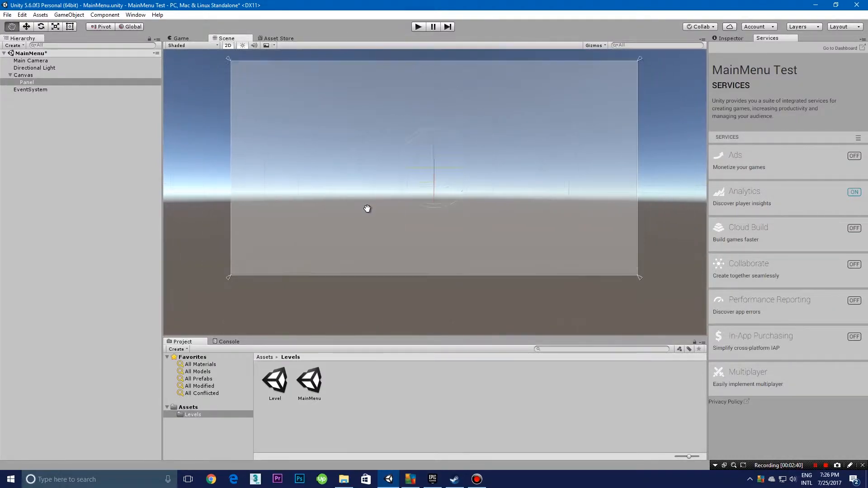
pyautogui.click(56, 27)
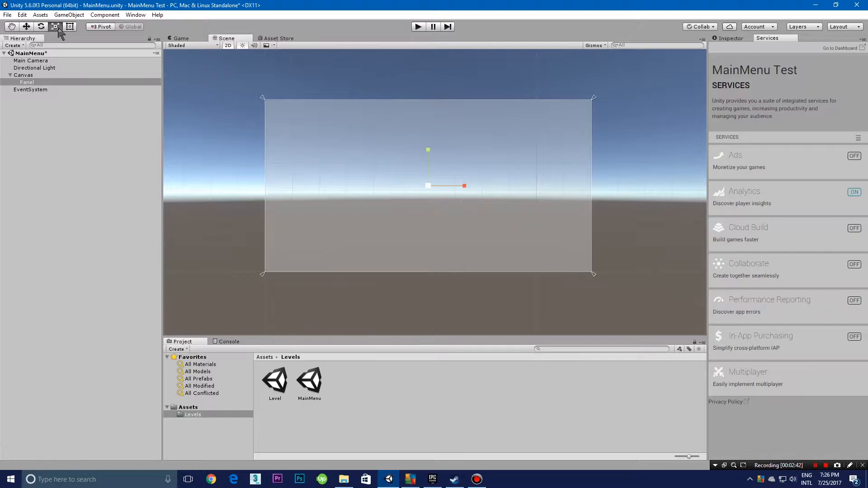
pyautogui.scroll(1, 312, 117)
pyautogui.click(70, 27)
pyautogui.moveTo(238, 85); pyautogui.dragTo(236, 84)
pyautogui.moveTo(611, 282); pyautogui.dragTo(617, 288)
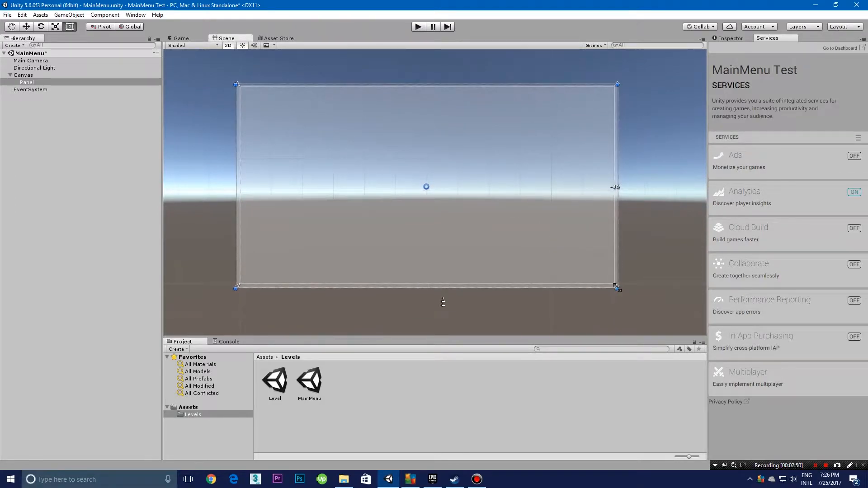
pyautogui.press('w')
pyautogui.scroll(2, 566, 237)
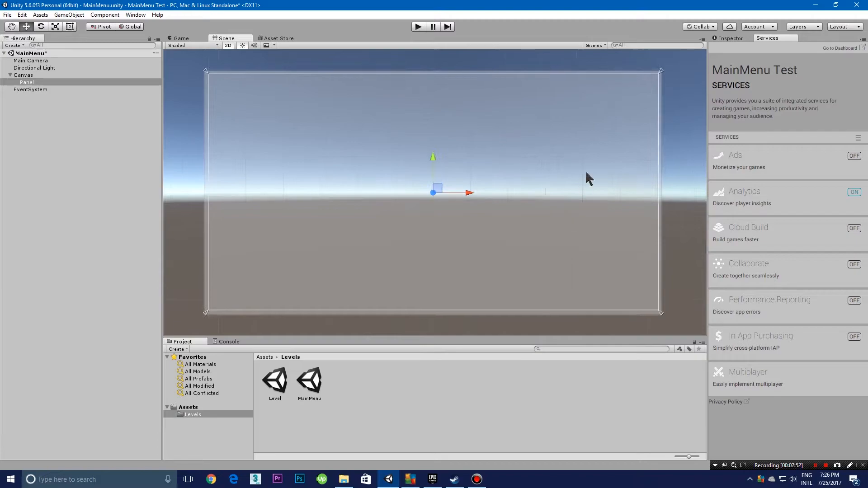
# Step: Set the panel image's colour to fully opaque black, 000000FF
pyautogui.click(730, 39)
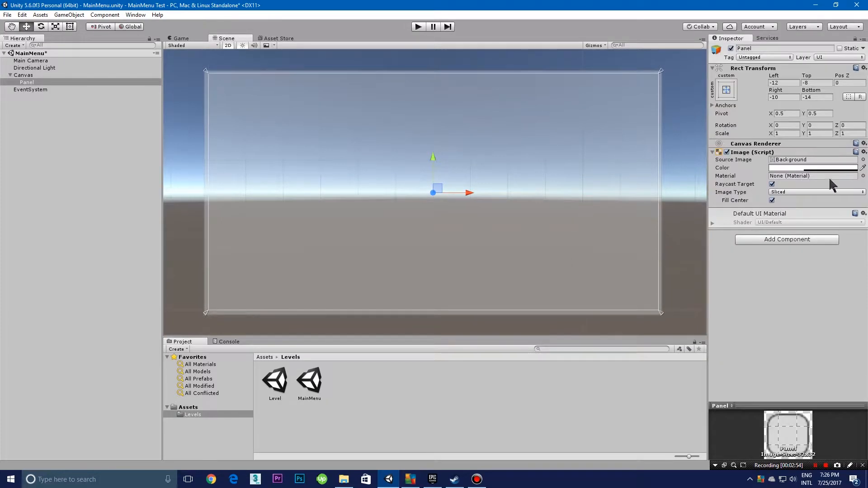
pyautogui.click(814, 168)
pyautogui.moveTo(52, 92); pyautogui.dragTo(134, 160)
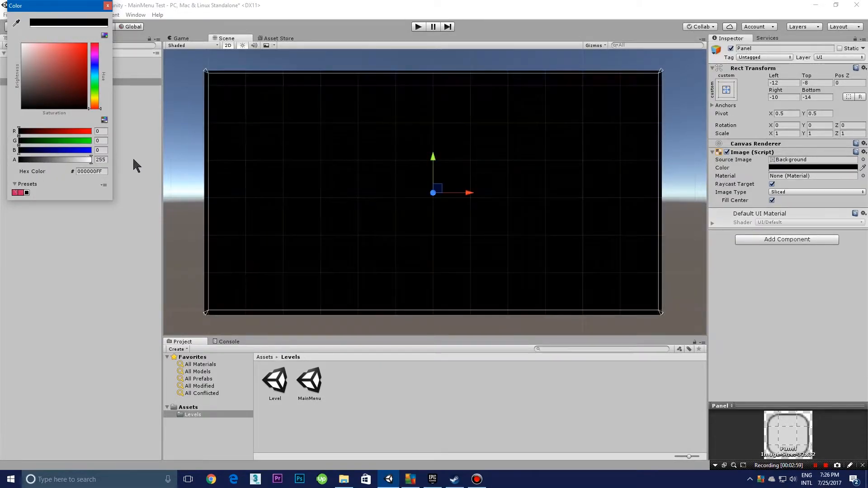
pyautogui.click(107, 5)
# Step: Try adjusting the alpha of the panel's black colour and return it to full opacity
pyautogui.scroll(2, 417, 165)
pyautogui.moveTo(417, 165); pyautogui.dragTo(393, 155, button='middle')
pyautogui.scroll(-6, 333, 127)
pyautogui.scroll(8, 430, 181)
pyautogui.scroll(-5, 380, 140)
pyautogui.click(799, 167)
pyautogui.moveTo(61, 160)
pyautogui.mouseDown()
pyautogui.moveTo(25, 168)
pyautogui.moveTo(97, 170)
pyautogui.moveTo(139, 161)
pyautogui.moveTo(68, 160)
pyautogui.mouseUp()
pyautogui.moveTo(218, 159); pyautogui.dragTo(248, 157)
pyautogui.click(107, 6)
# Step: Run the scene in play mode to check the black panel background, and stop it
pyautogui.scroll(2, 348, 156)
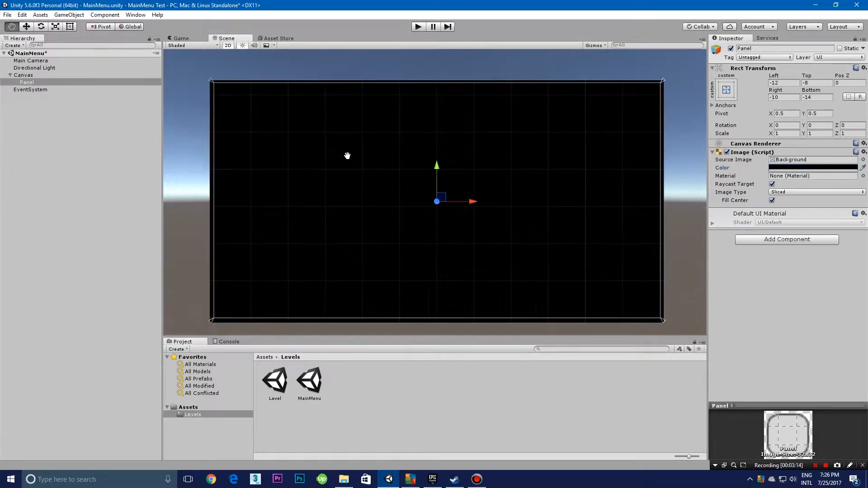
pyautogui.click(414, 26)
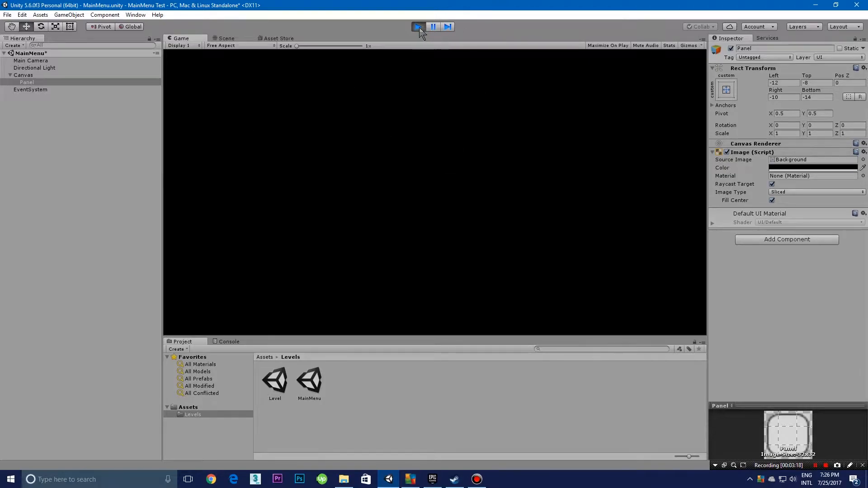
pyautogui.click(419, 27)
# Step: Add a UI Text element and move it near the canvas's upper edge, to about X 27, Y 213
pyautogui.click(13, 45)
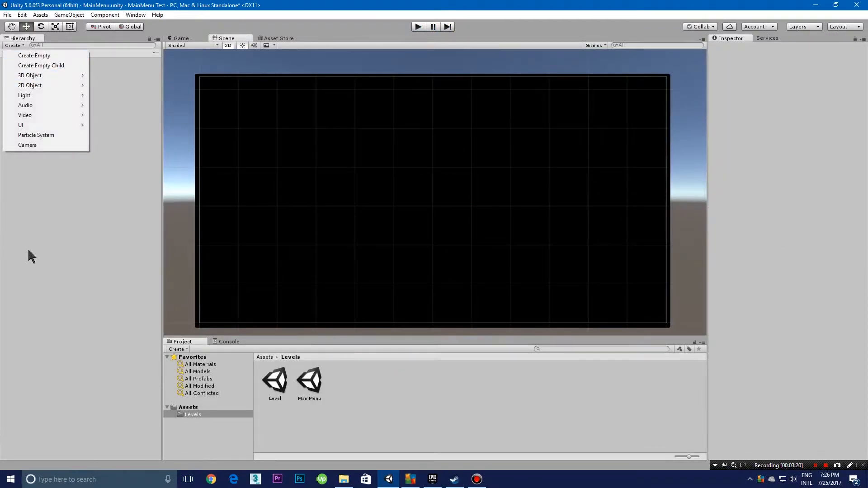
pyautogui.moveTo(42, 126)
pyautogui.click(124, 123)
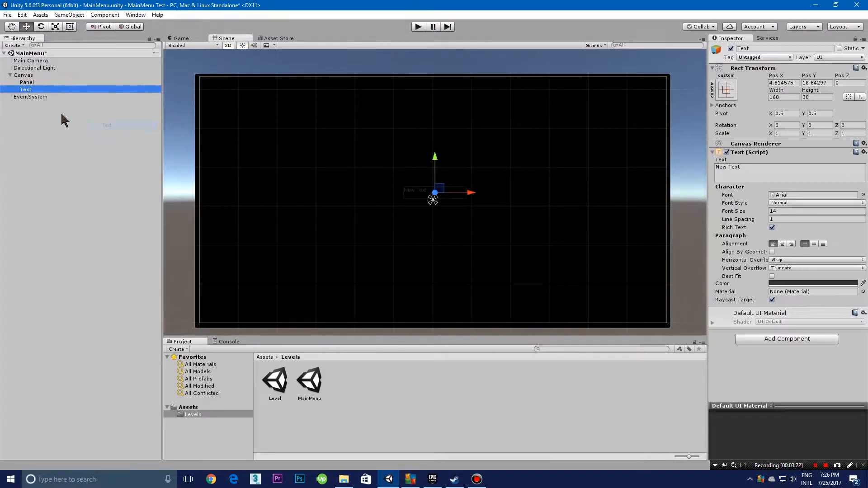
pyautogui.moveTo(443, 190); pyautogui.dragTo(452, 114)
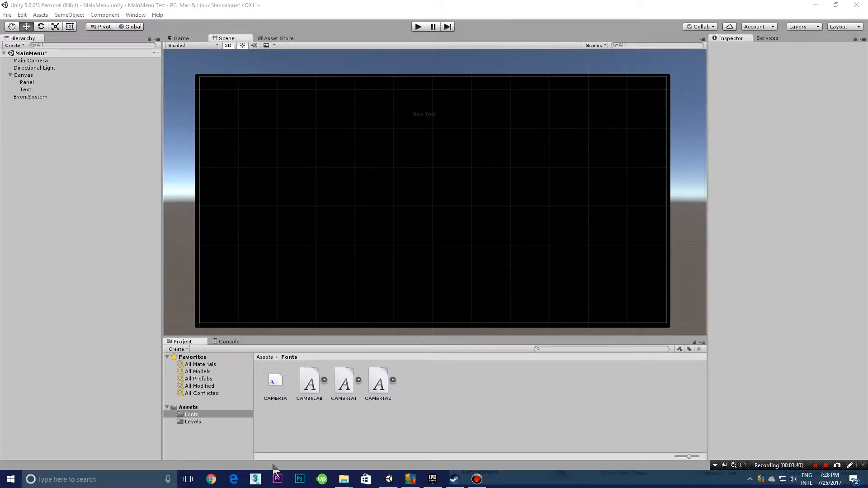
# Step: Assign the CAMBRIAB font from the Fonts folder to the Text element
pyautogui.click(310, 390)
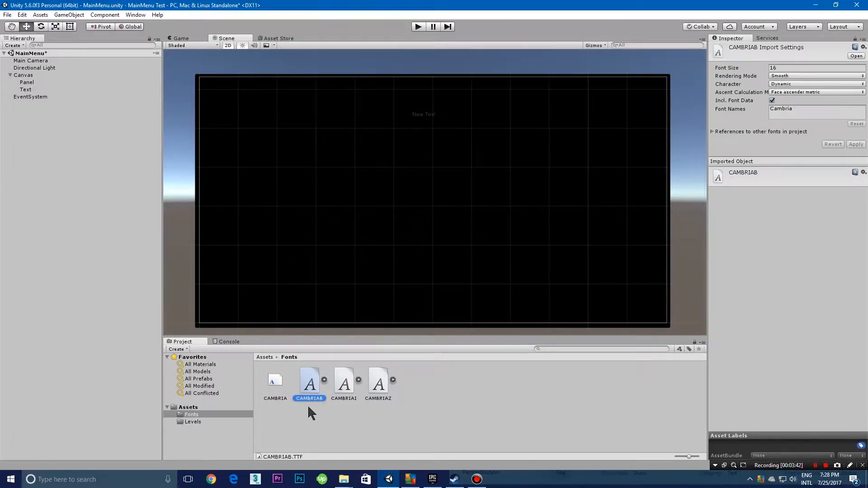
pyautogui.click(424, 117)
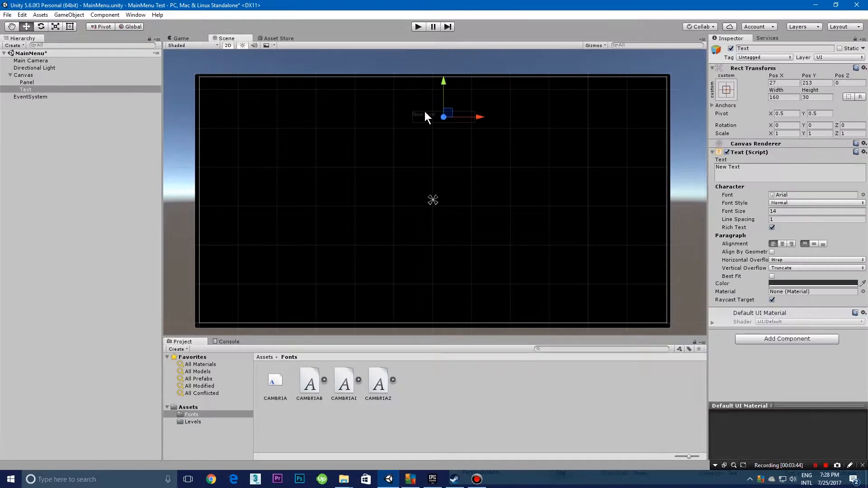
pyautogui.moveTo(316, 395); pyautogui.dragTo(810, 199)
pyautogui.scroll(4, 573, 197)
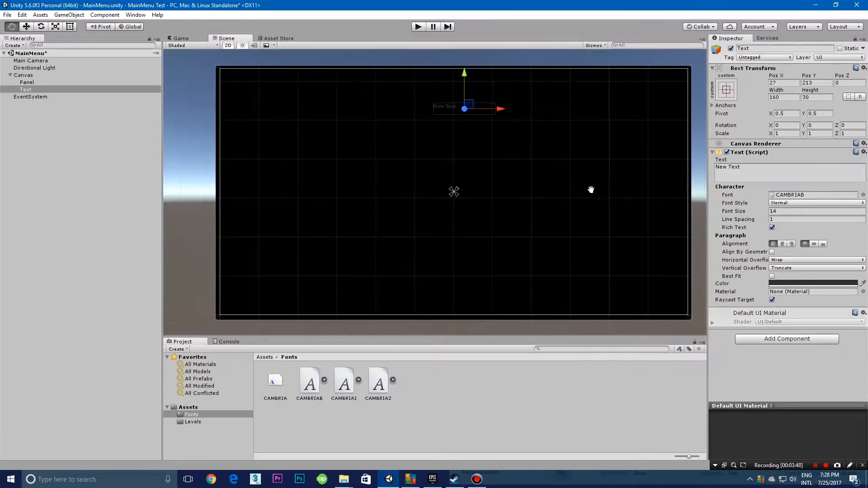
# Step: Switch to File Explorer and look through the fonts installed in the Windows Fonts folder, then close that view
pyautogui.click(747, 168)
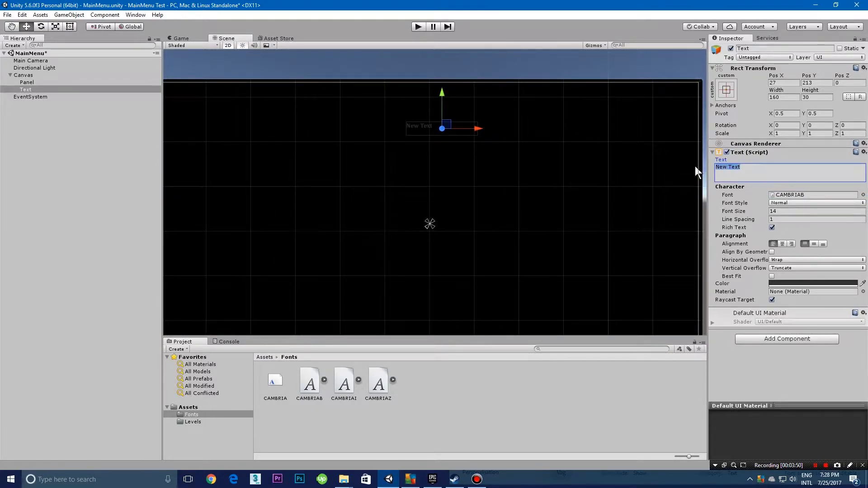
pyautogui.click(757, 168)
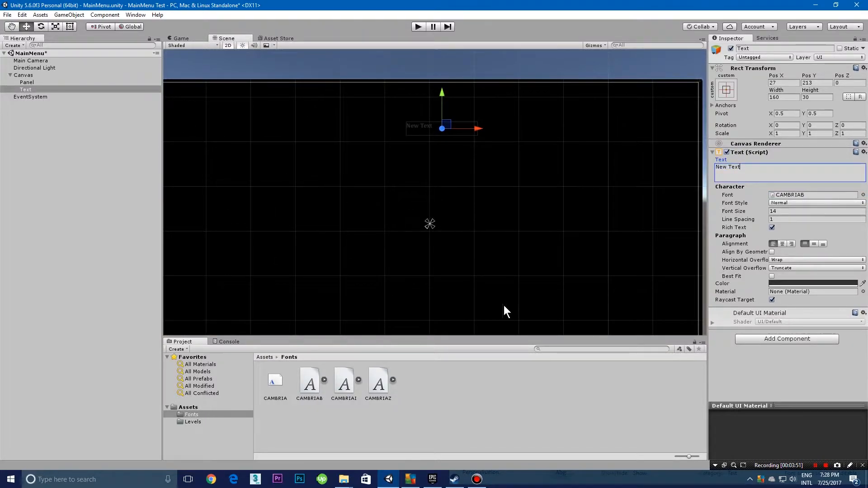
pyautogui.click(345, 479)
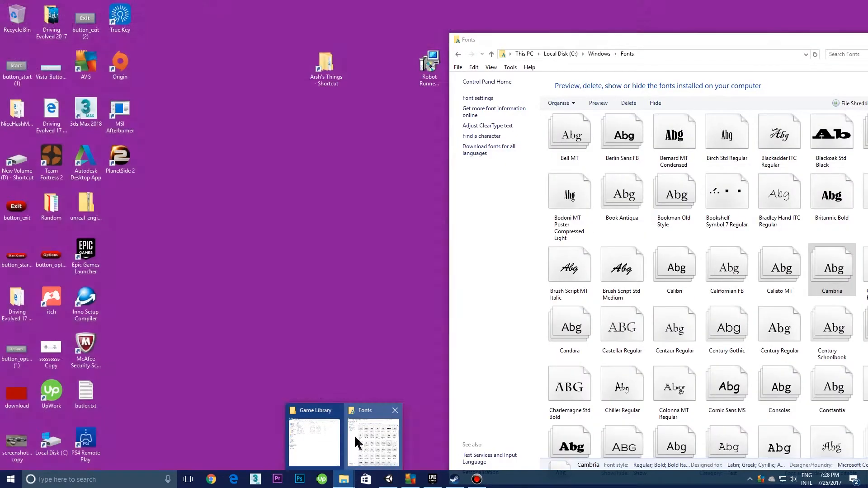
pyautogui.click(355, 438)
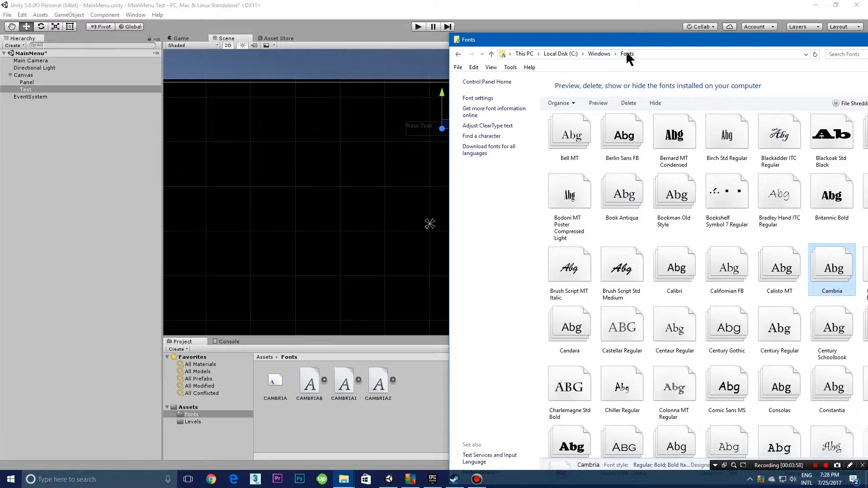
pyautogui.scroll(-15, 619, 162)
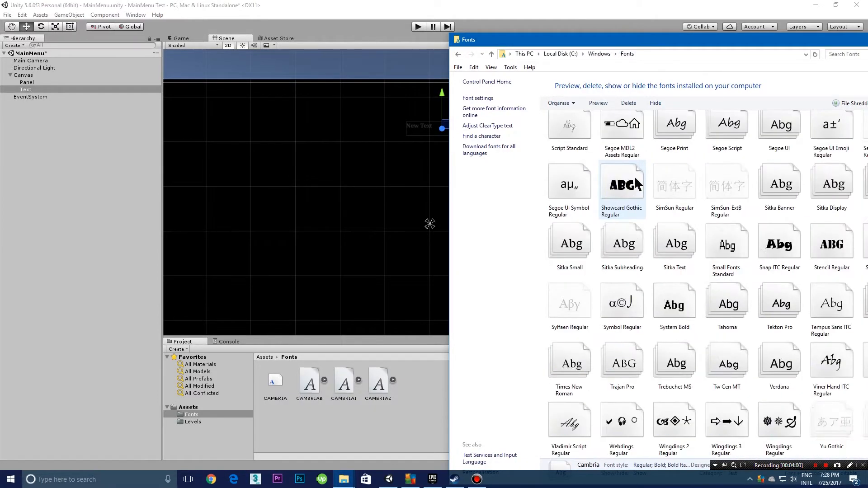
pyautogui.scroll(18, 637, 186)
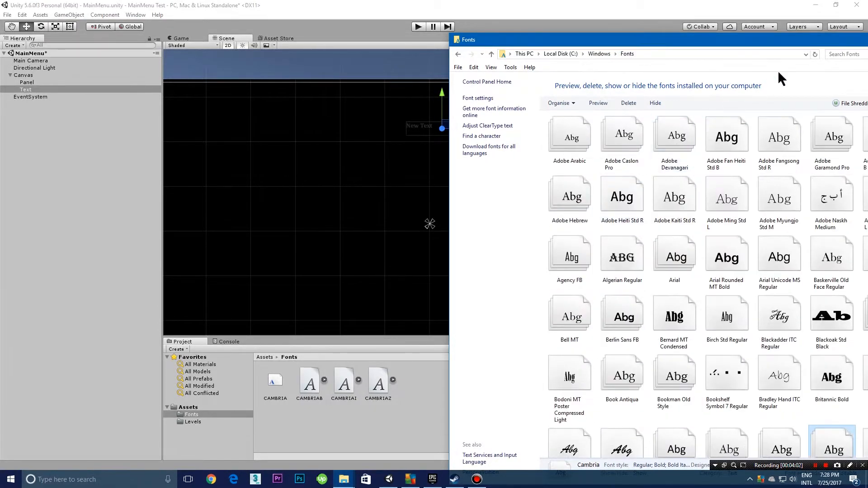
pyautogui.moveTo(788, 41); pyautogui.dragTo(650, 46)
pyautogui.click(738, 50)
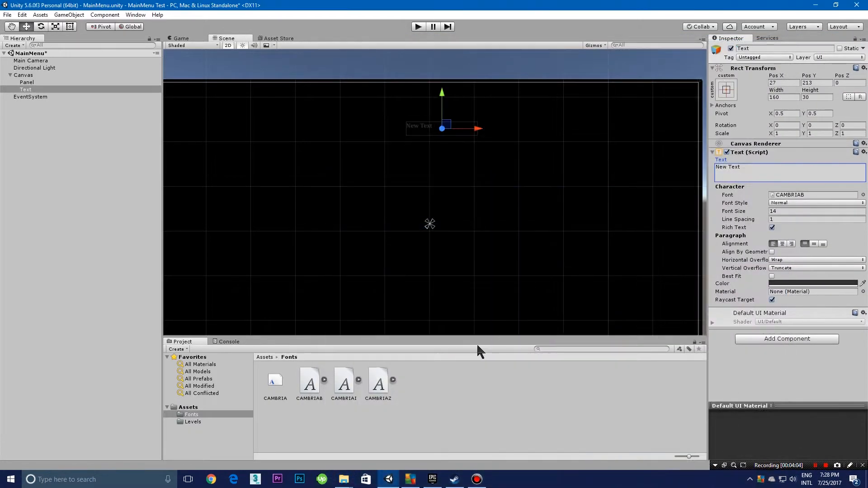
# Step: Enable Best Fit for the Text element and set its colour to white, FFFFFFFF
pyautogui.click(415, 161)
pyautogui.click(422, 128)
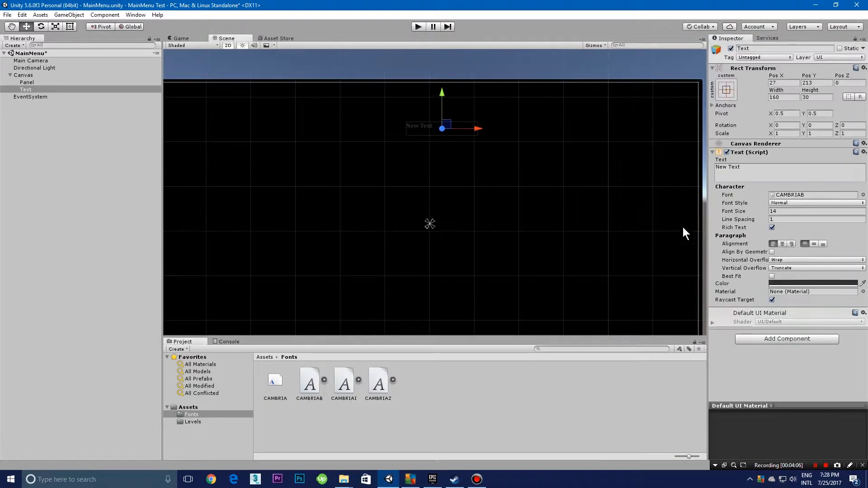
pyautogui.click(794, 276)
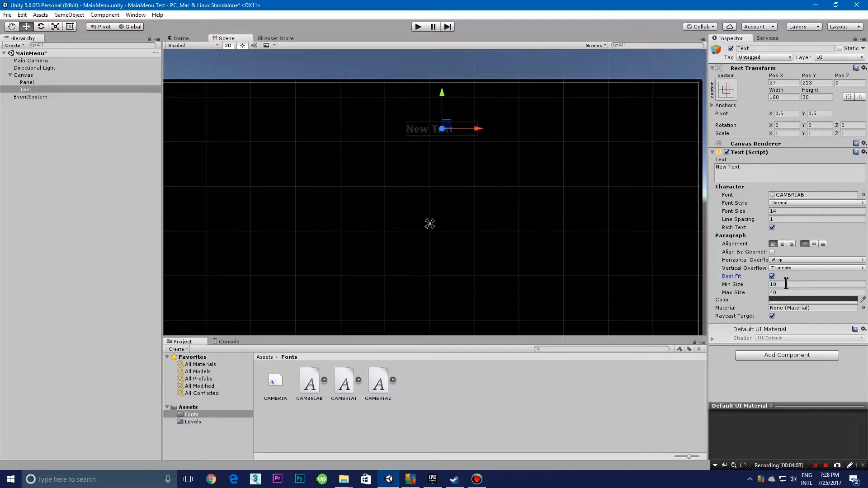
pyautogui.click(779, 299)
pyautogui.moveTo(59, 96); pyautogui.dragTo(8, 29)
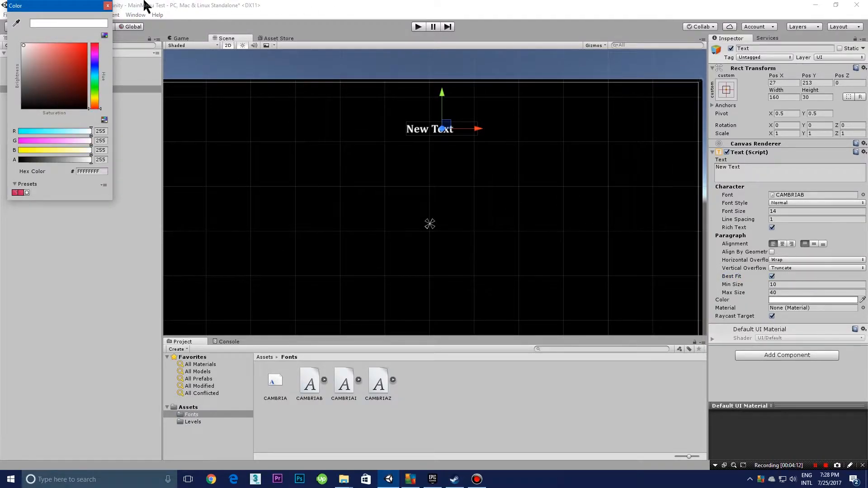
pyautogui.click(107, 6)
# Step: Set the text's Best Fit maximum size to 300 and enlarge its box to about 248 by 95
pyautogui.click(780, 292)
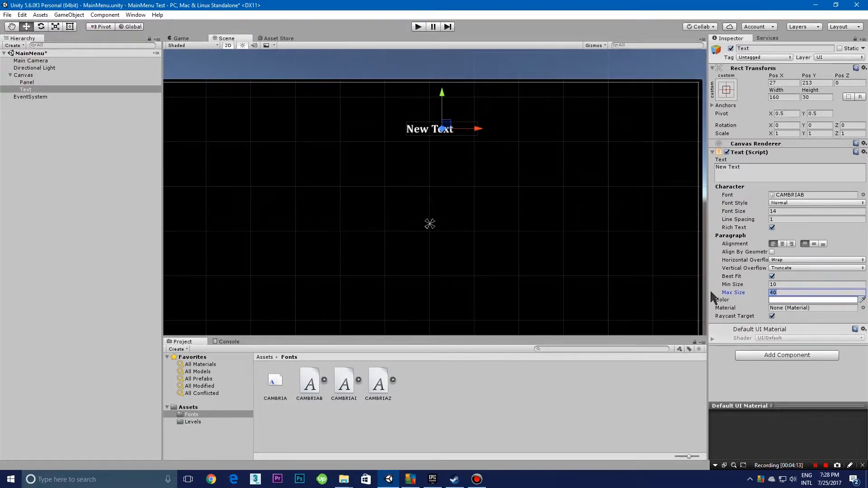
pyautogui.write('10')
pyautogui.write('500')
pyautogui.click(424, 99)
pyautogui.click(426, 130)
pyautogui.click(69, 27)
pyautogui.moveTo(478, 135); pyautogui.dragTo(517, 165)
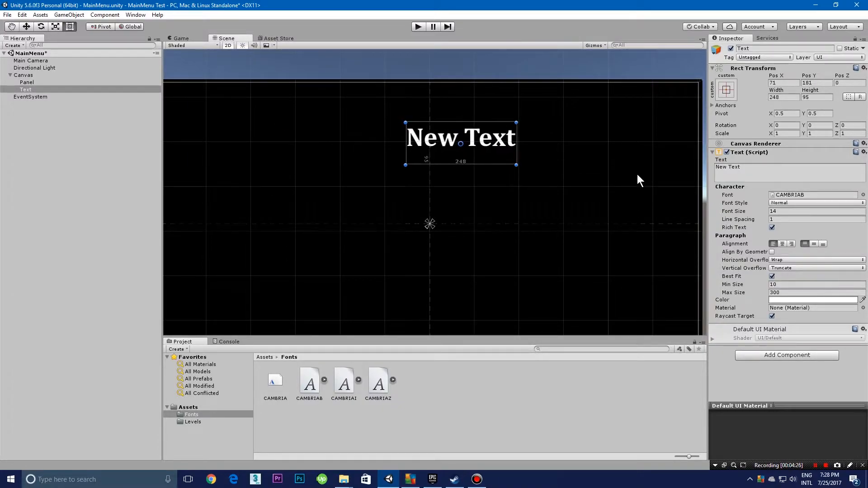
# Step: Change the text to "Main Menu", reduce its box height to about 63, and centre it horizontally at X 0, about Y 211
pyautogui.click(748, 172)
pyautogui.write('Main ')
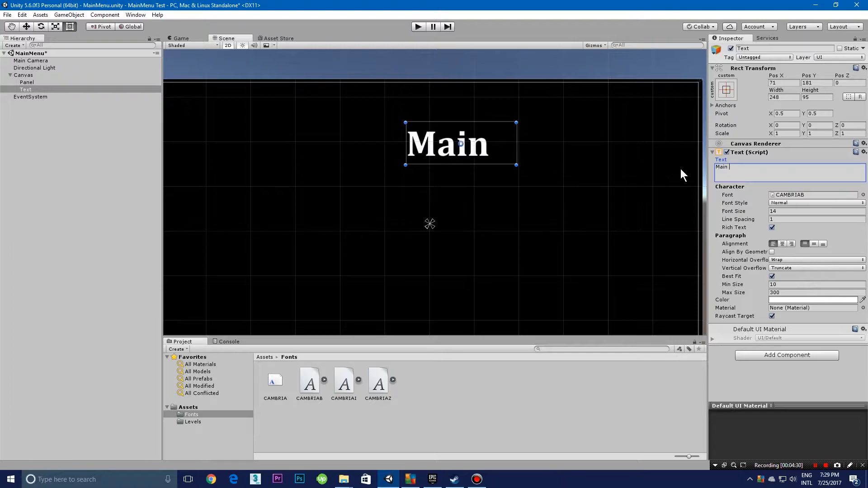
pyautogui.write('Menu')
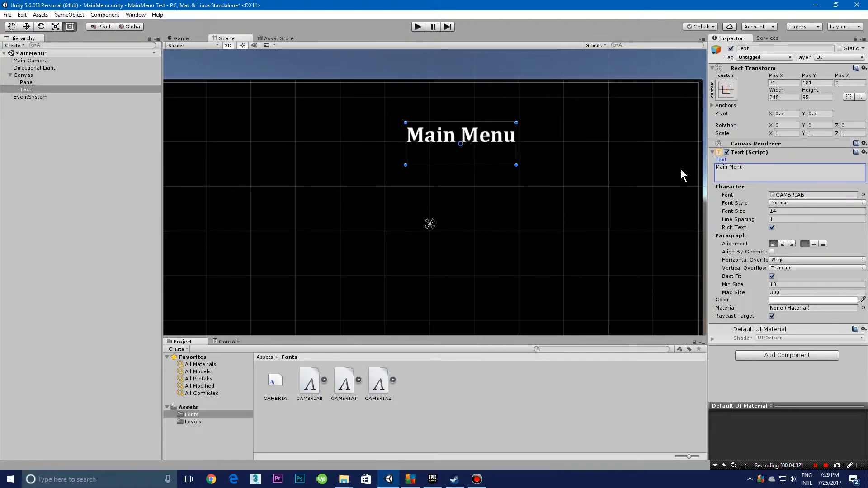
pyautogui.moveTo(510, 150); pyautogui.dragTo(457, 139)
pyautogui.scroll(-3, 475, 168)
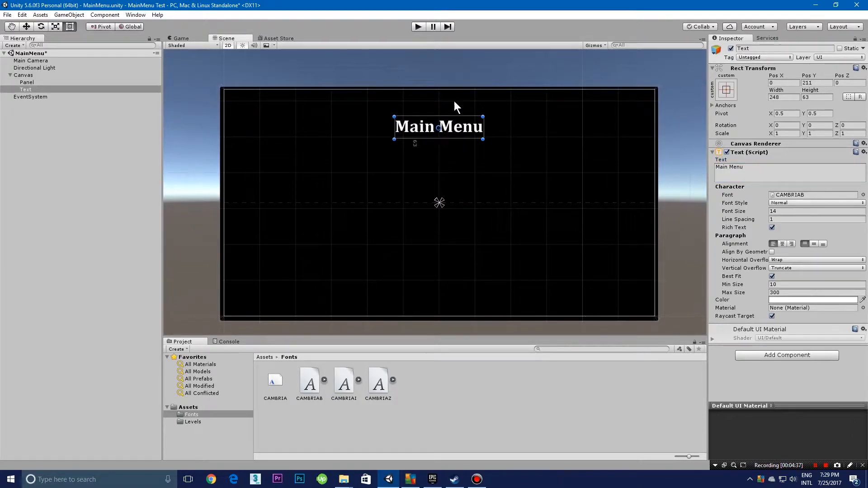
# Step: Preview the Main Menu title in play mode, stop the run and save the MainMenu scene
pyautogui.click(418, 27)
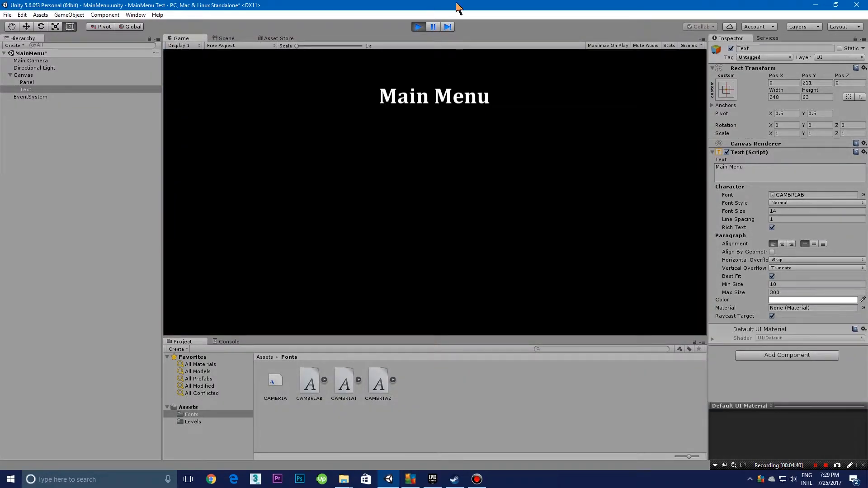
pyautogui.click(418, 27)
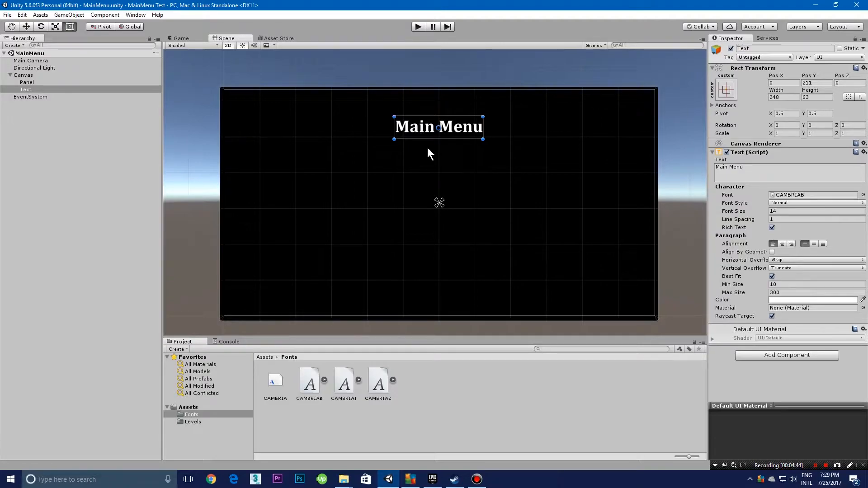
pyautogui.moveTo(445, 160); pyautogui.dragTo(455, 157, button='middle')
pyautogui.scroll(3, 455, 159)
# Step: Add a UI Button below the title at about X 34, Y 71, sized about 228 by 60
pyautogui.click(118, 180)
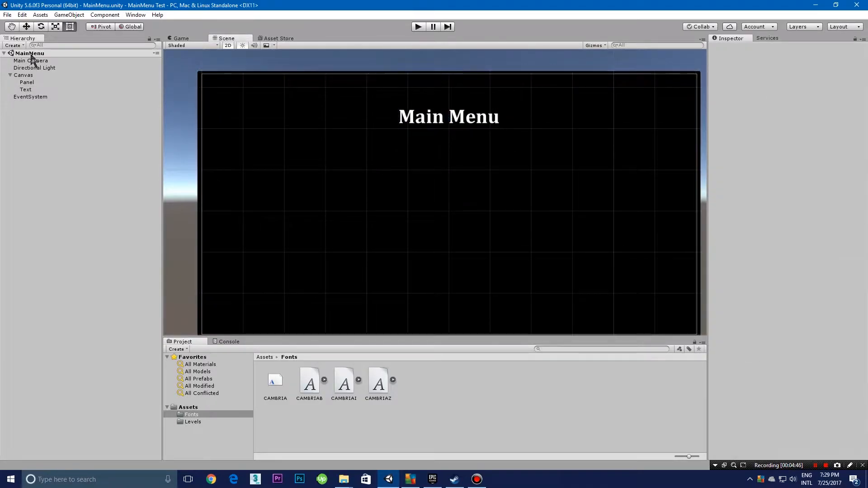
pyautogui.click(20, 46)
pyautogui.moveTo(37, 120)
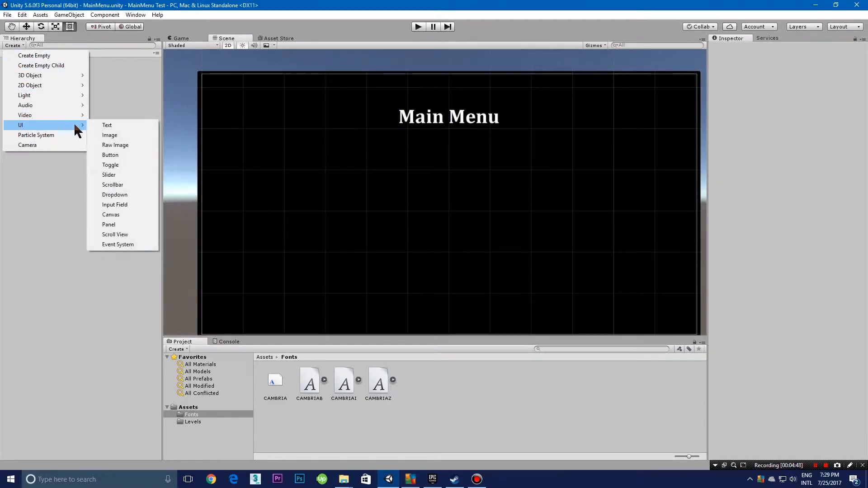
pyautogui.click(134, 155)
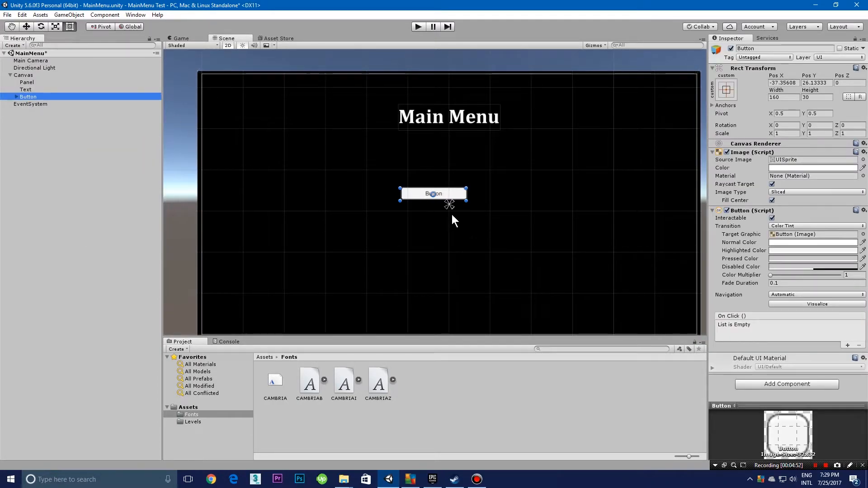
pyautogui.moveTo(456, 198); pyautogui.dragTo(506, 185)
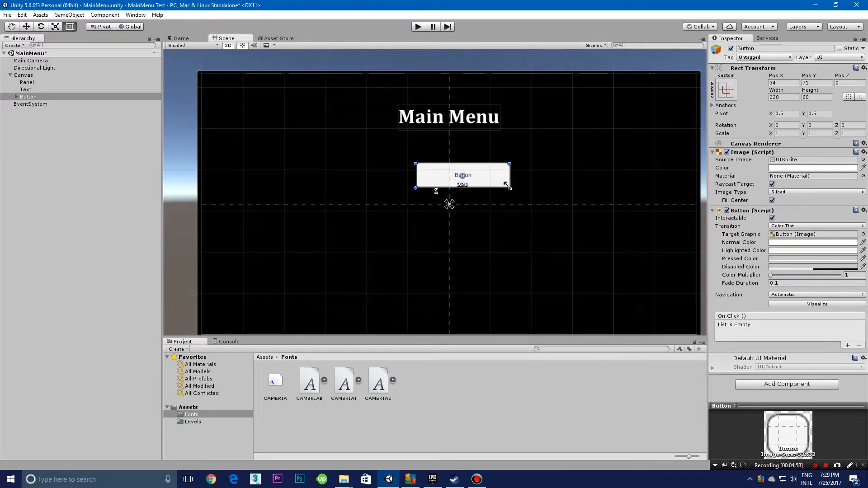
# Step: Set the button's width to 225 and its height to 75
pyautogui.click(778, 97)
pyautogui.write('225')
pyautogui.click(821, 98)
pyautogui.write('75')
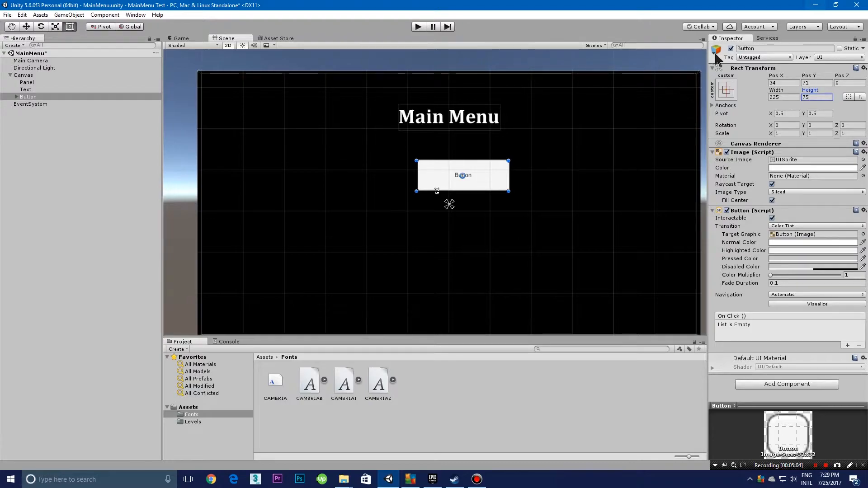
# Step: Move the button to the centre of the canvas at X 0, Y 0
pyautogui.moveTo(479, 185); pyautogui.dragTo(466, 214)
pyautogui.click(466, 214)
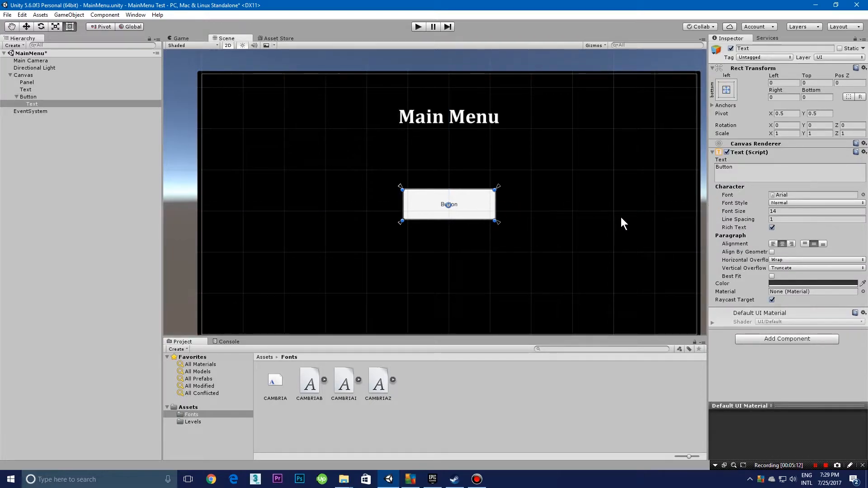
# Step: Change the button's label text to "Start" and set its font size to 30
pyautogui.moveTo(587, 243); pyautogui.dragTo(523, 236, button='middle')
pyautogui.scroll(6, 601, 236)
pyautogui.scroll(3, 525, 239)
pyautogui.scroll(-6, 535, 233)
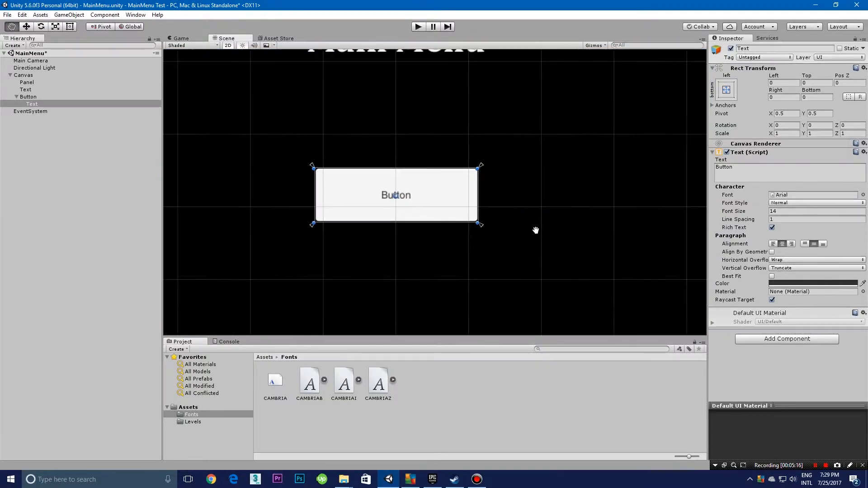
pyautogui.scroll(-2, 529, 265)
pyautogui.scroll(6, 529, 265)
pyautogui.moveTo(529, 265); pyautogui.dragTo(601, 268, button='middle')
pyautogui.scroll(-5, 594, 205)
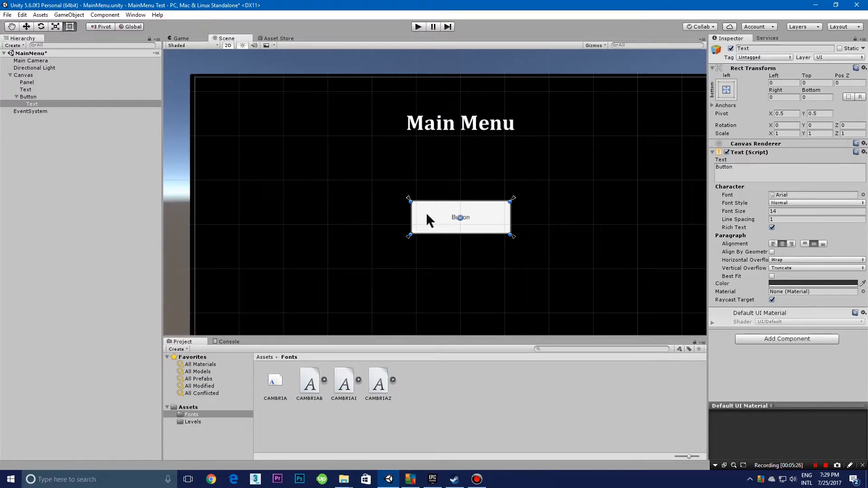
pyautogui.click(759, 167)
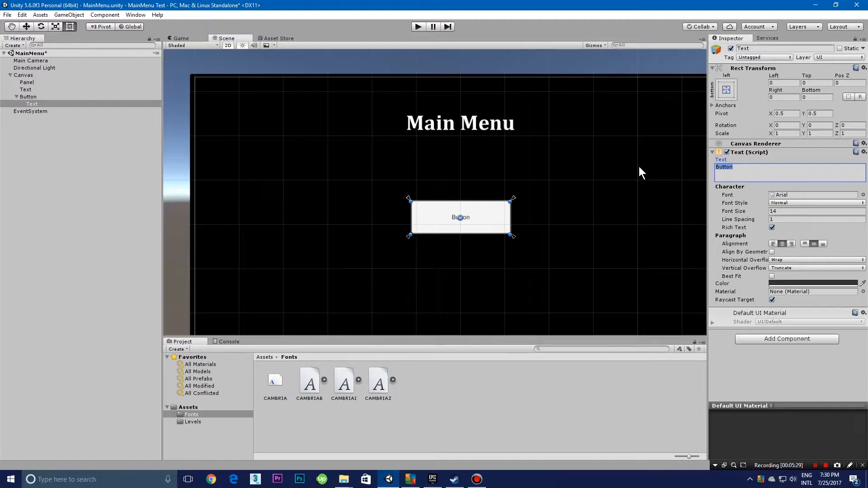
pyautogui.write('Start')
pyautogui.click(809, 211)
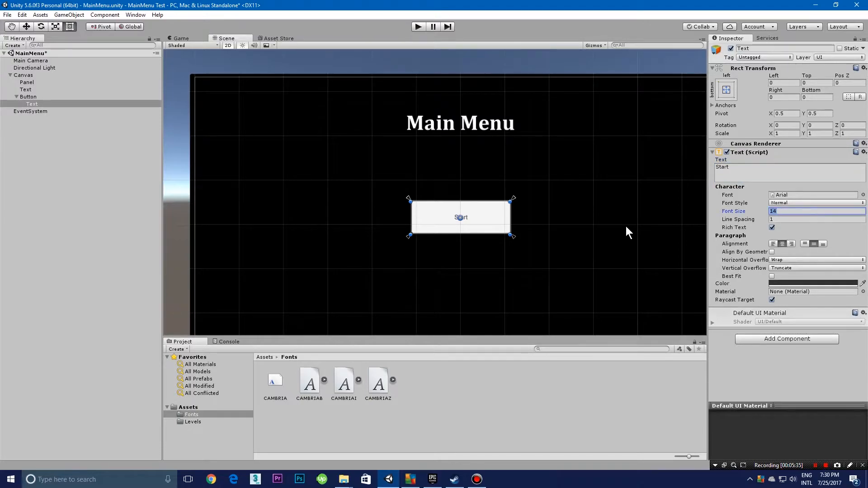
pyautogui.write('30')
# Step: Set the Start button's image colour to blue, hex 006BFFFF, and copy the hex value
pyautogui.click(484, 220)
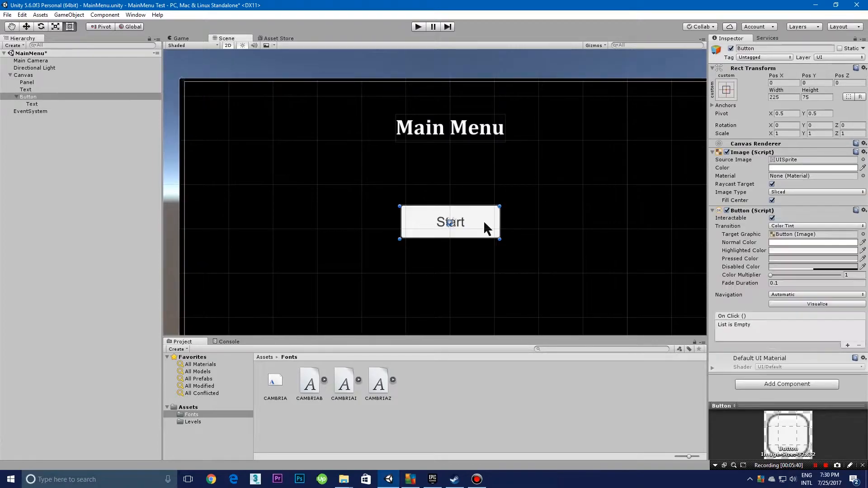
pyautogui.click(808, 168)
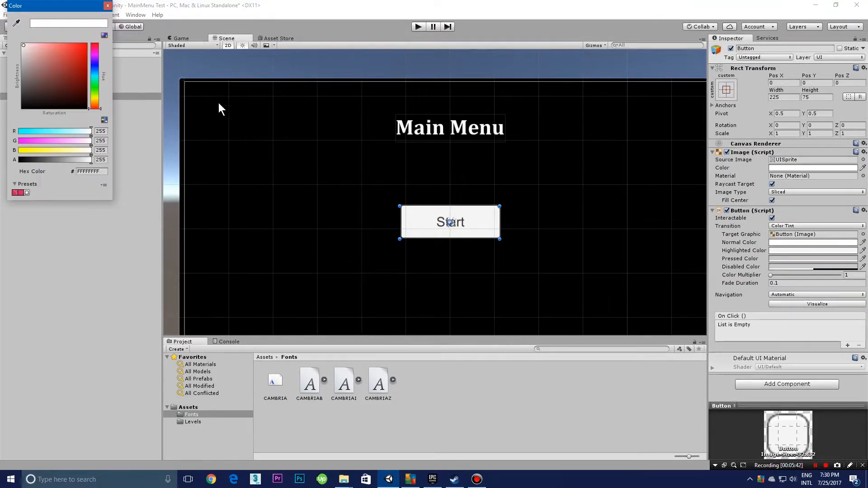
pyautogui.click(95, 69)
pyautogui.moveTo(56, 86); pyautogui.dragTo(85, 40)
pyautogui.click(92, 171)
pyautogui.hotkey('ctrl', 'c')
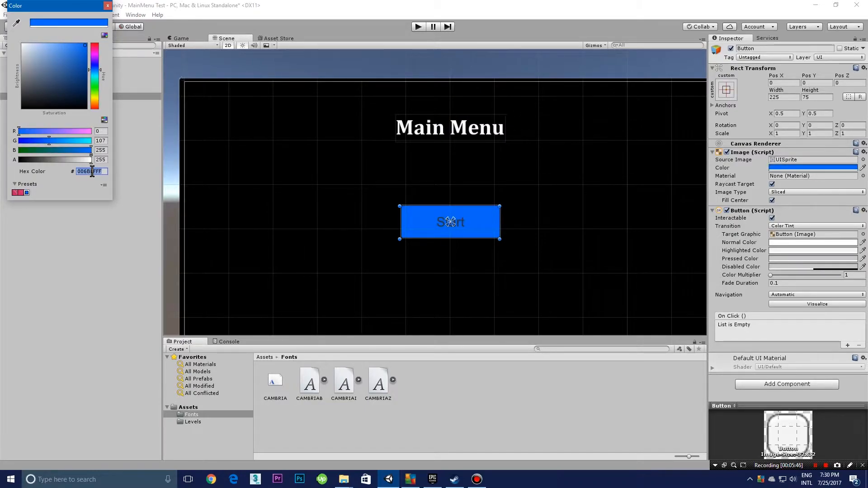
pyautogui.click(107, 5)
# Step: Set the button's Normal Color to the same blue, hex 006BFFFF
pyautogui.click(804, 242)
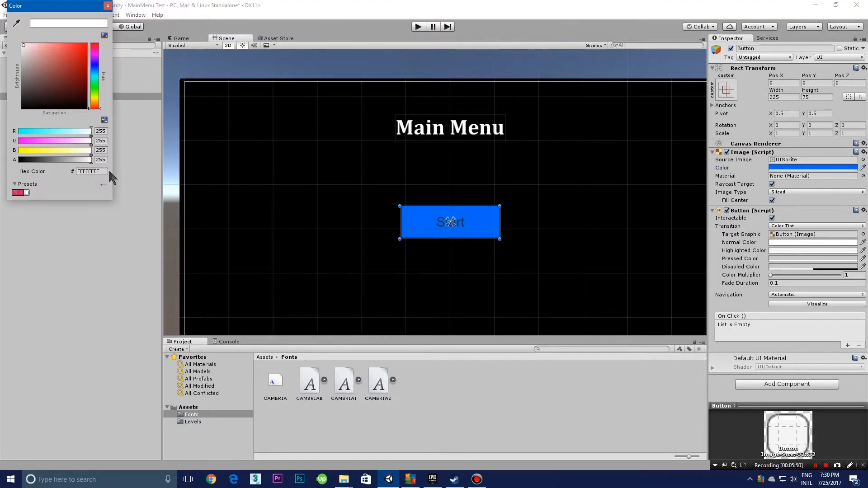
pyautogui.click(98, 169)
pyautogui.hotkey('ctrl', 'v')
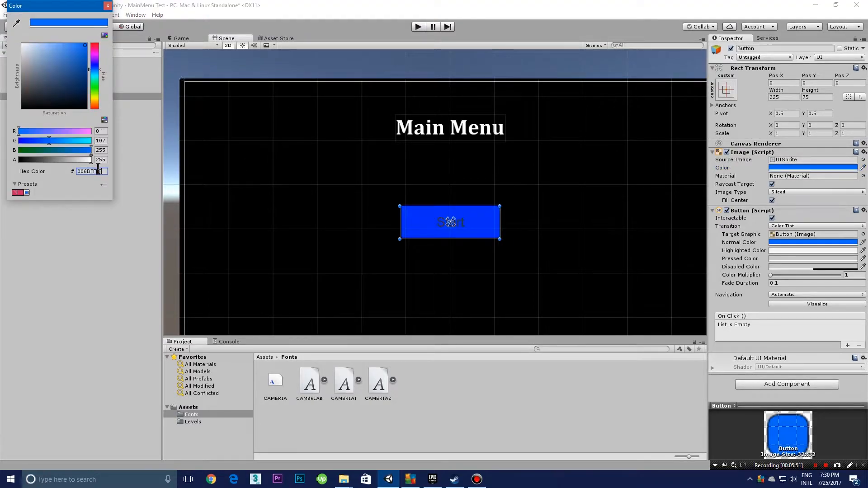
pyautogui.click(108, 6)
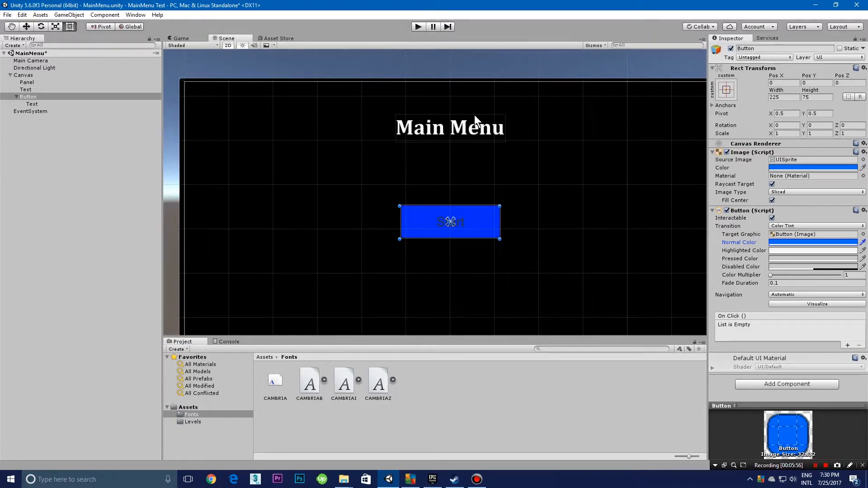
# Step: Set the button's Highlighted Color to a darker blue, hex 004EBAFF
pyautogui.click(799, 250)
pyautogui.click(98, 171)
pyautogui.hotkey('ctrl', 'v')
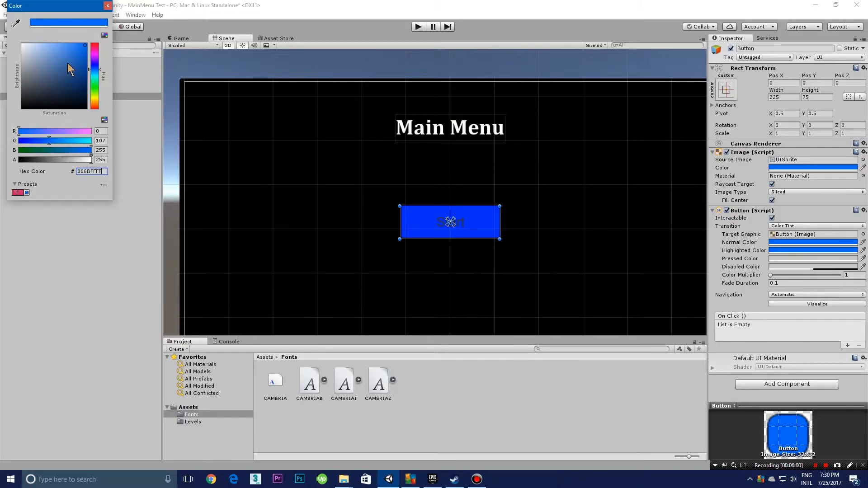
pyautogui.moveTo(84, 46); pyautogui.dragTo(88, 59)
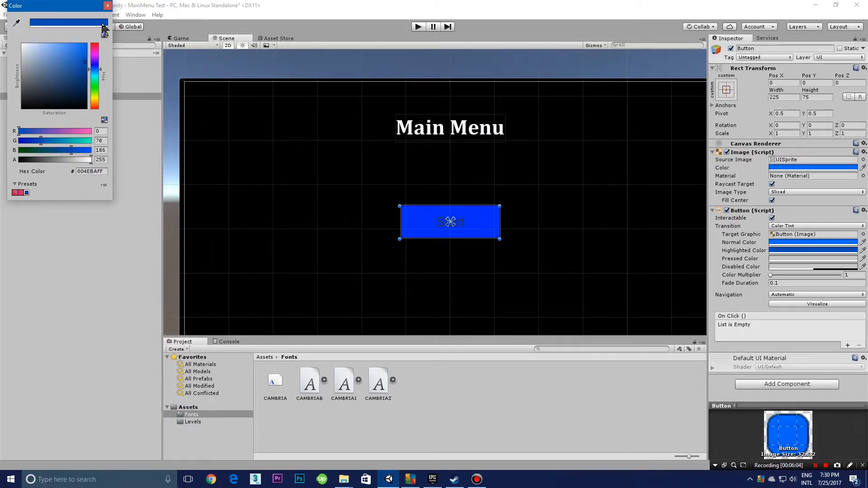
pyautogui.click(108, 6)
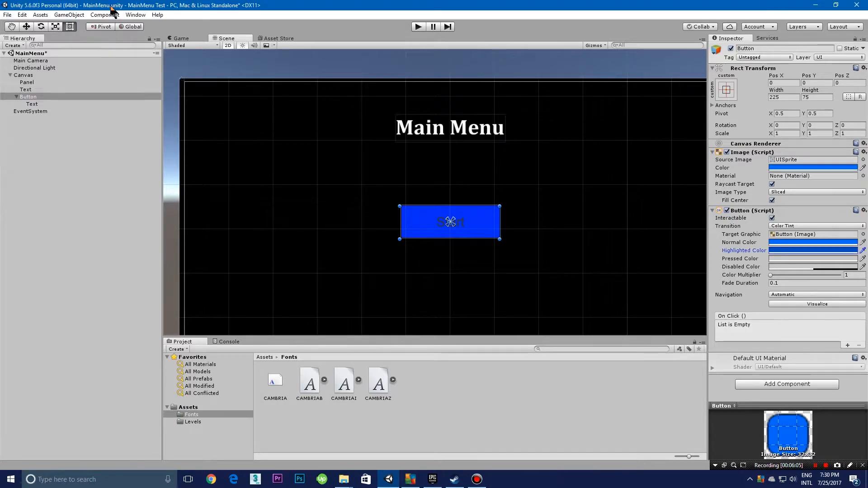
# Step: Copy the highlighted hex 004EBAFF into the button's Pressed Color and darken that blue further
pyautogui.click(805, 251)
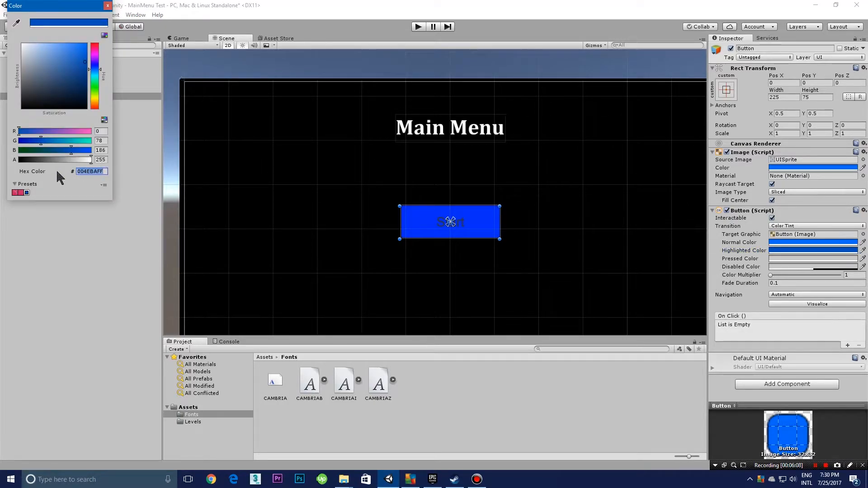
pyautogui.click(107, 6)
pyautogui.click(784, 259)
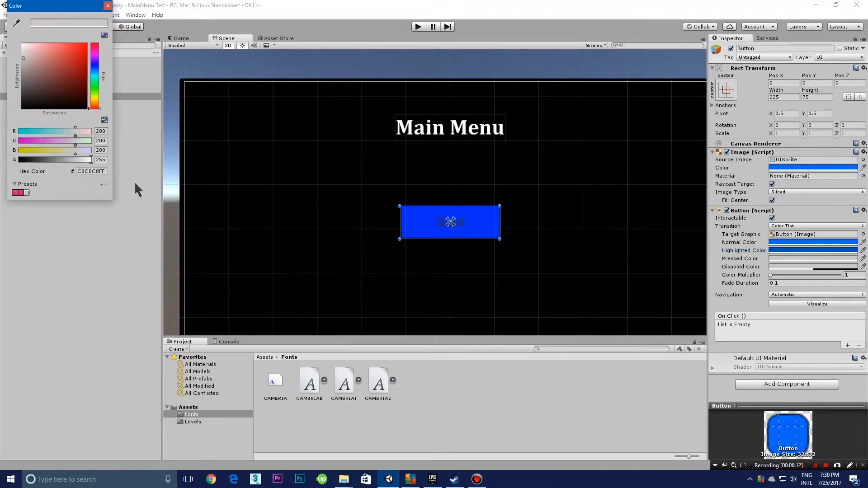
pyautogui.click(106, 173)
pyautogui.write('004EBAFF')
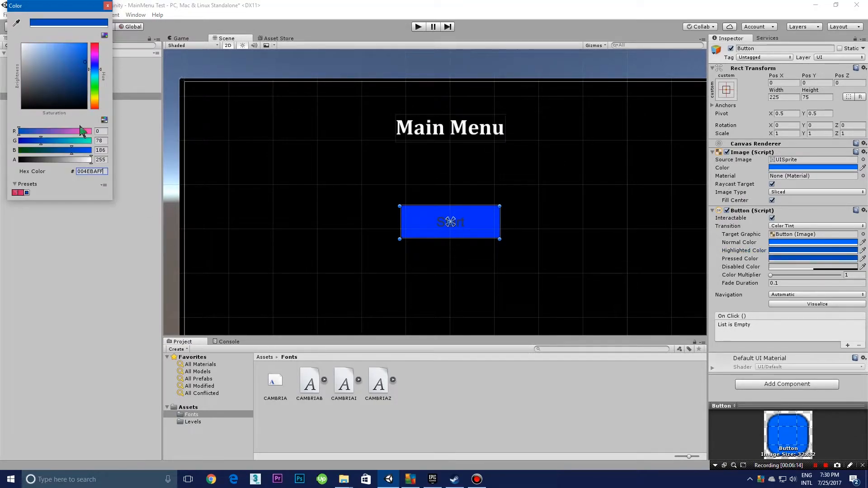
pyautogui.moveTo(82, 62); pyautogui.dragTo(90, 75)
pyautogui.click(108, 5)
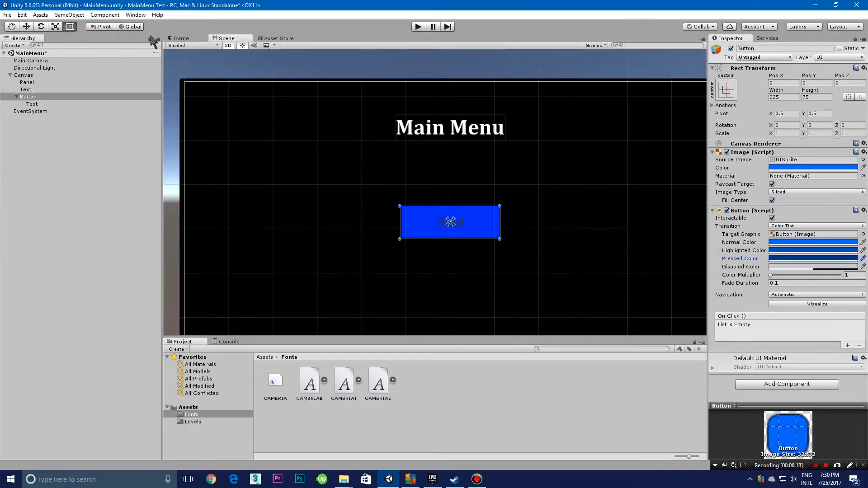
# Step: Set the colour of the Start button's label text to white
pyautogui.click(478, 220)
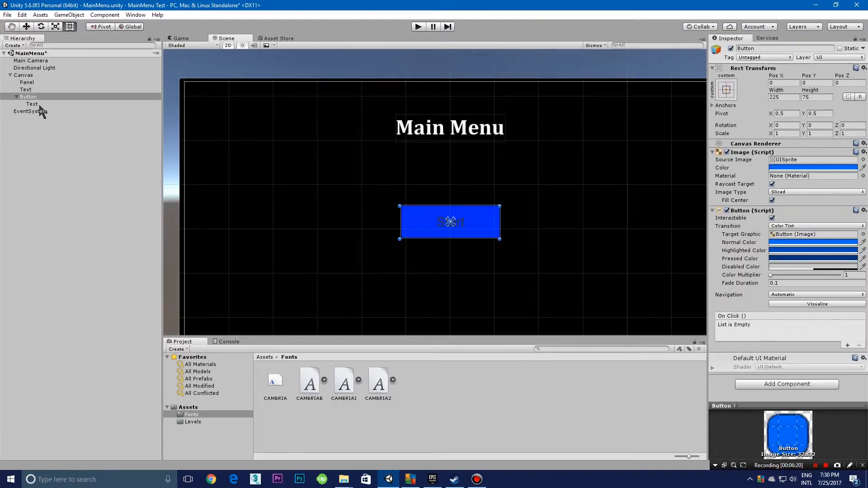
pyautogui.click(796, 283)
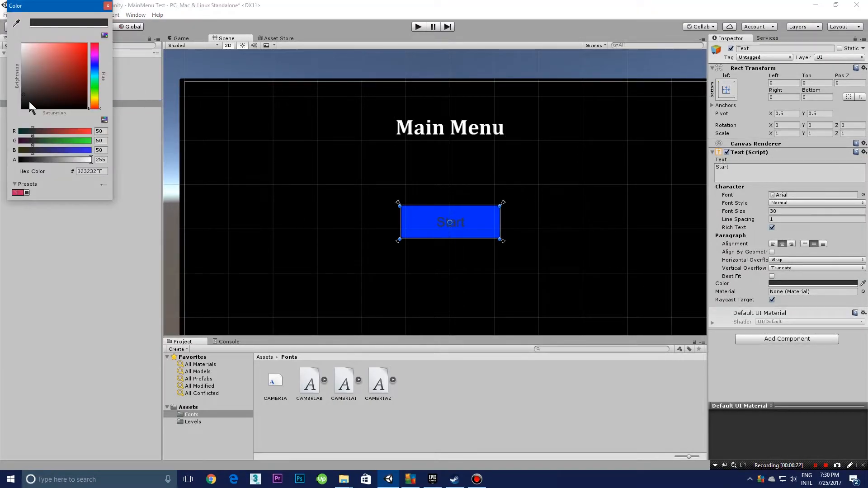
pyautogui.moveTo(28, 101); pyautogui.dragTo(23, 44)
pyautogui.click(108, 5)
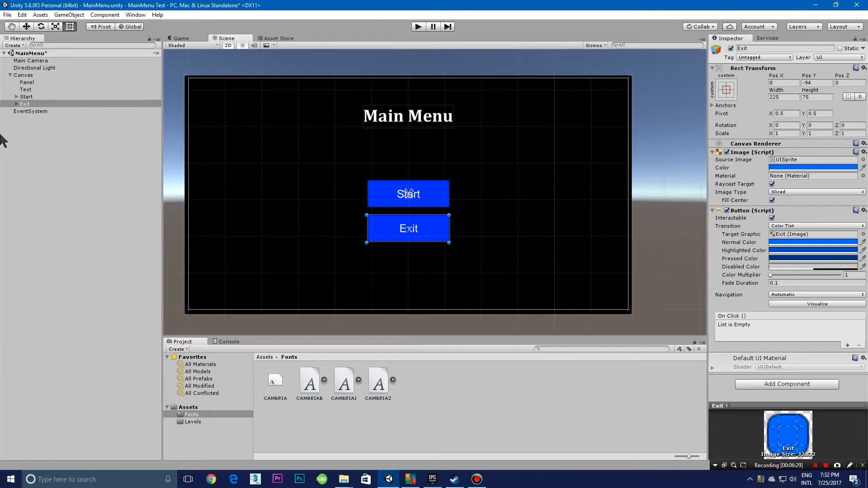
# Step: Preview the menu with the Start and Exit buttons in play mode, and stop the run
pyautogui.click(25, 96)
pyautogui.click(25, 104)
pyautogui.click(418, 27)
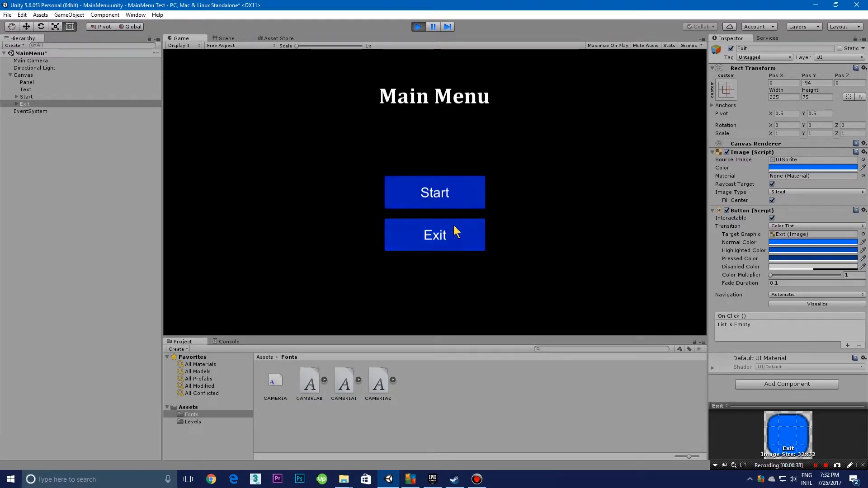
pyautogui.click(419, 26)
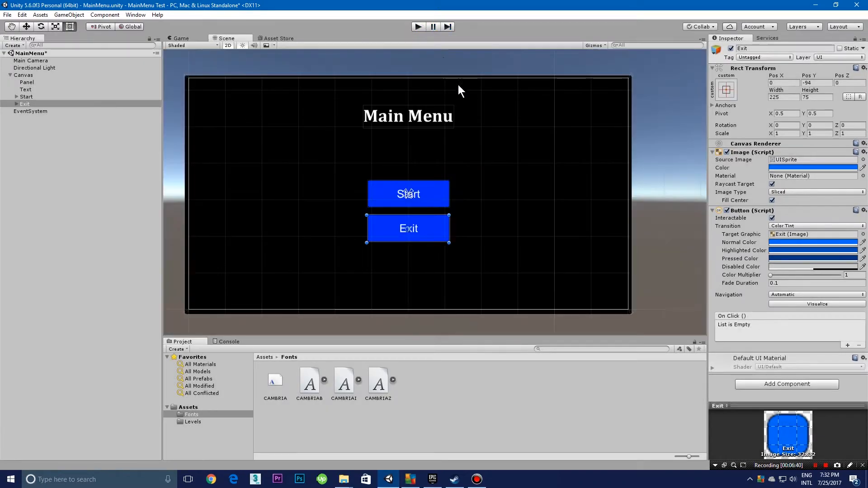
pyautogui.click(421, 199)
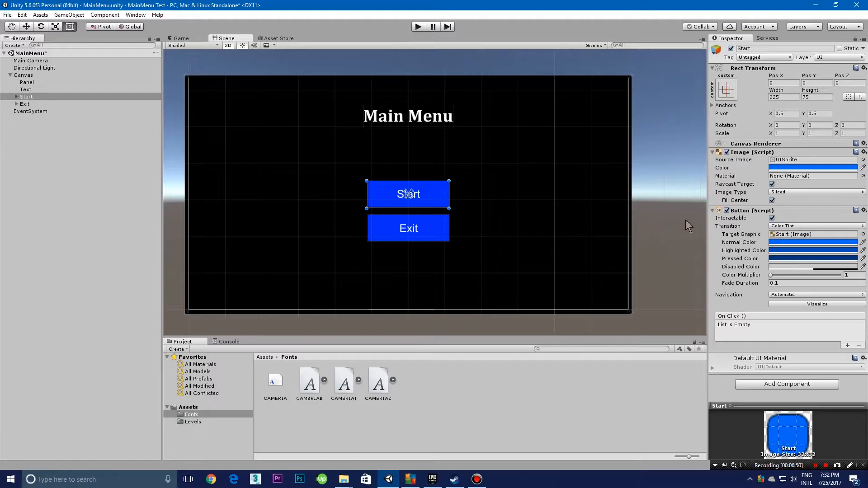
pyautogui.click(40, 125)
pyautogui.rightClick(27, 155)
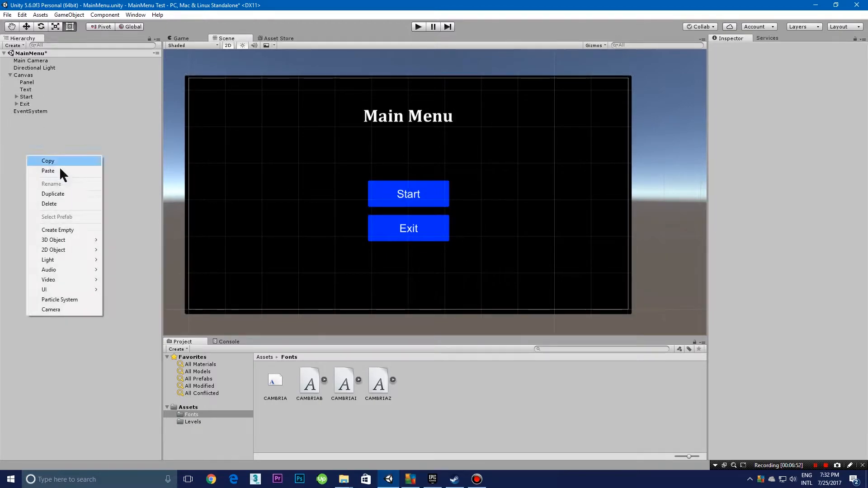
pyautogui.click(10, 169)
# Step: Create a new folder named "Scripts" in the project's Assets folder
pyautogui.click(188, 407)
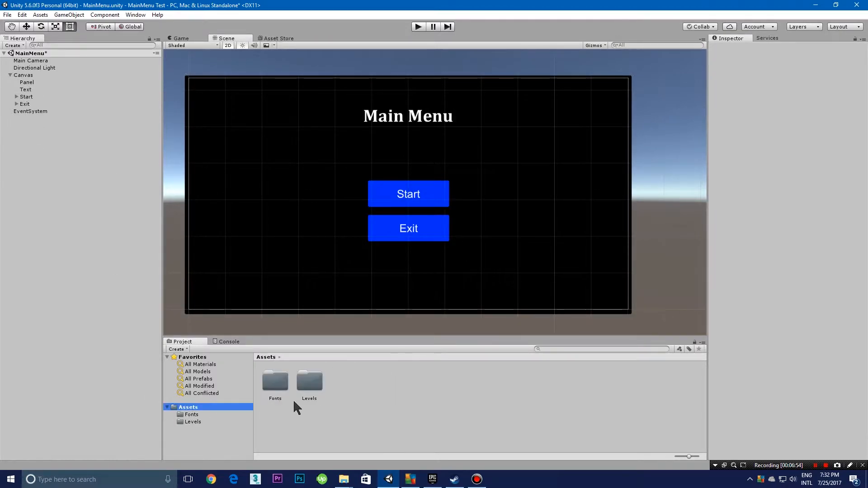
pyautogui.rightClick(343, 395)
pyautogui.moveTo(403, 231)
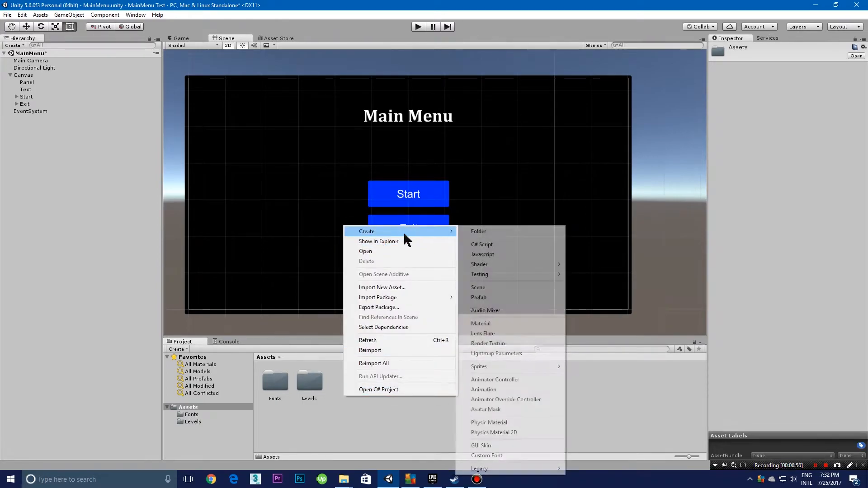
pyautogui.click(497, 233)
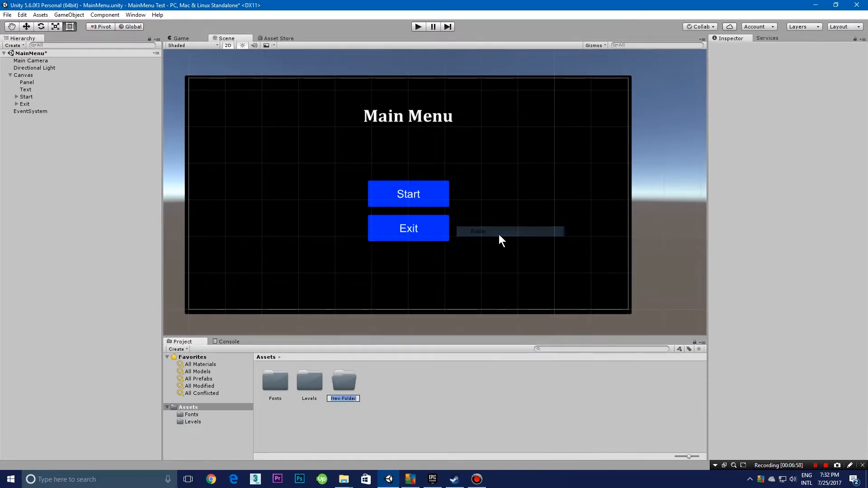
pyautogui.write('Scripts')
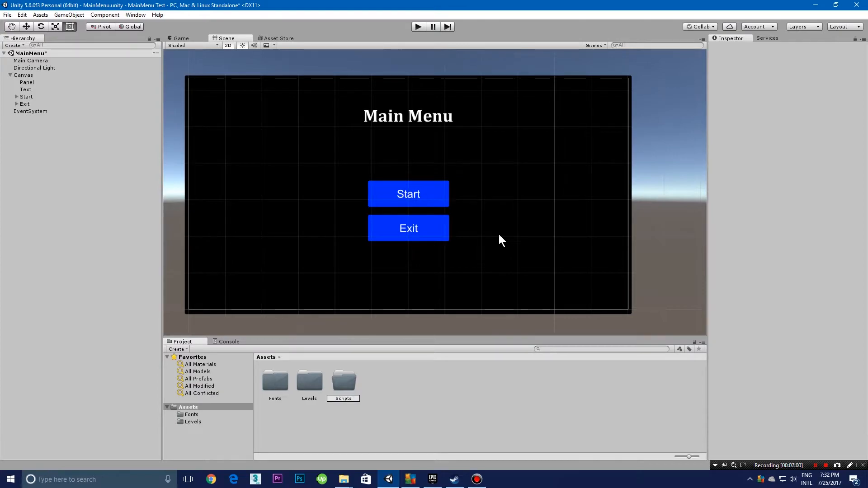
pyautogui.press('Return')
# Step: Create a C# script named "LoadLevel" inside the Scripts folder
pyautogui.doubleClick(357, 388)
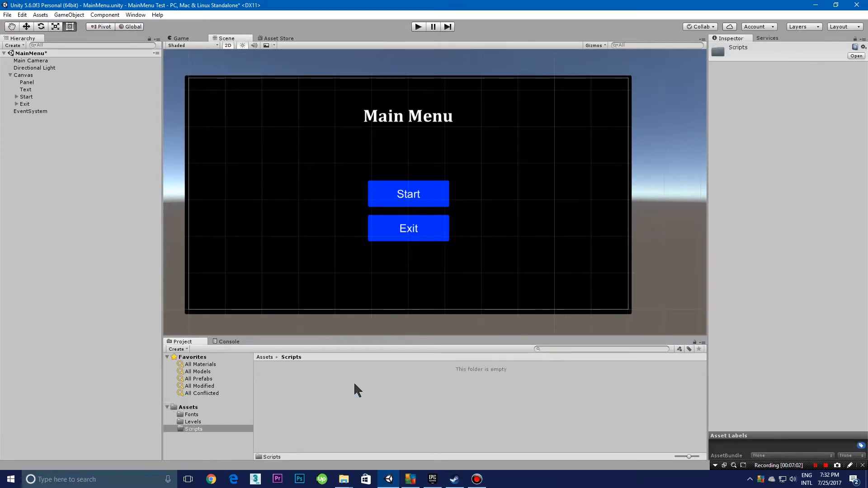
pyautogui.rightClick(273, 389)
pyautogui.click(457, 411)
pyautogui.rightClick(294, 375)
pyautogui.moveTo(330, 211)
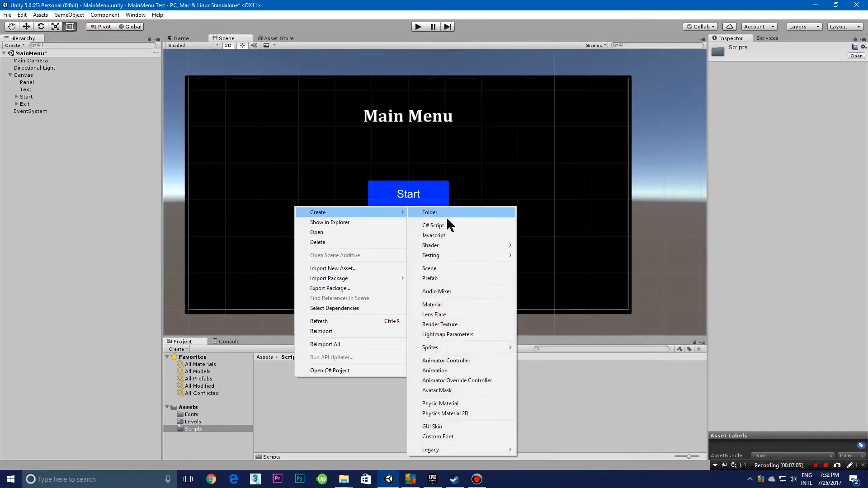
pyautogui.click(451, 224)
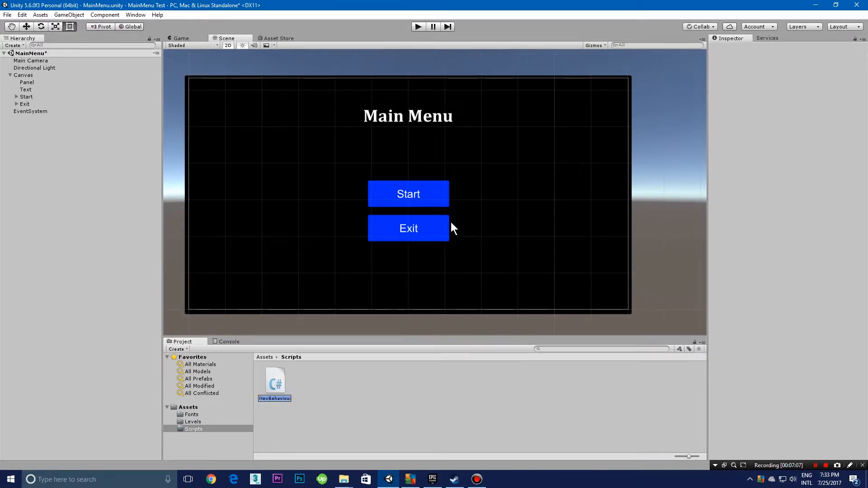
pyautogui.press('BackSpace')
pyautogui.write('LoadLEvl')
pyautogui.press('BackSpace')
pyautogui.press('BackSpace')
pyautogui.press('BackSpace')
pyautogui.write('evl')
pyautogui.press('BackSpace')
pyautogui.write('el')
pyautogui.press('Return')
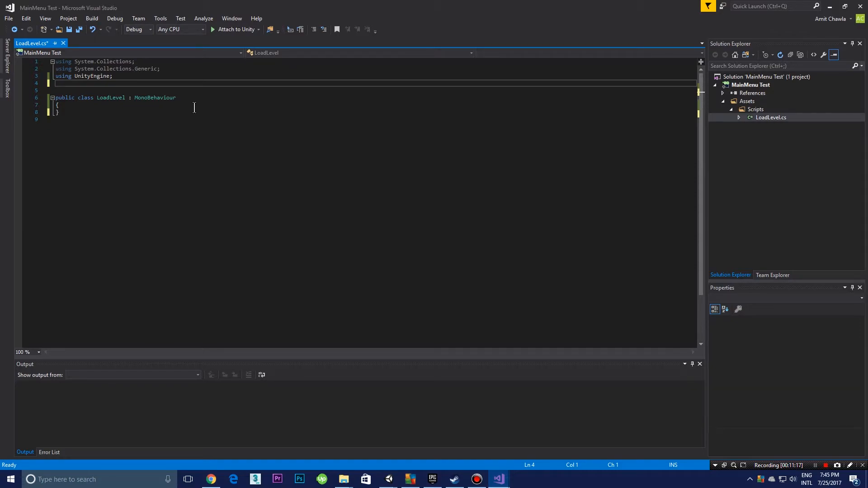
# Step: Add the directive "using UnityEngine.SceneManagement;" below the other using lines in LoadLevel.cs
pyautogui.write('using UnityEngine.SceneManagement;')
pyautogui.moveTo(164, 84); pyautogui.dragTo(56, 76)
pyautogui.click(97, 84)
pyautogui.moveTo(165, 86); pyautogui.dragTo(47, 85)
pyautogui.click(158, 90)
# Step: Declare an empty method "public void LoadScene(string name)" inside the LoadLevel class and save the script
pyautogui.click(97, 105)
pyautogui.press('Return')
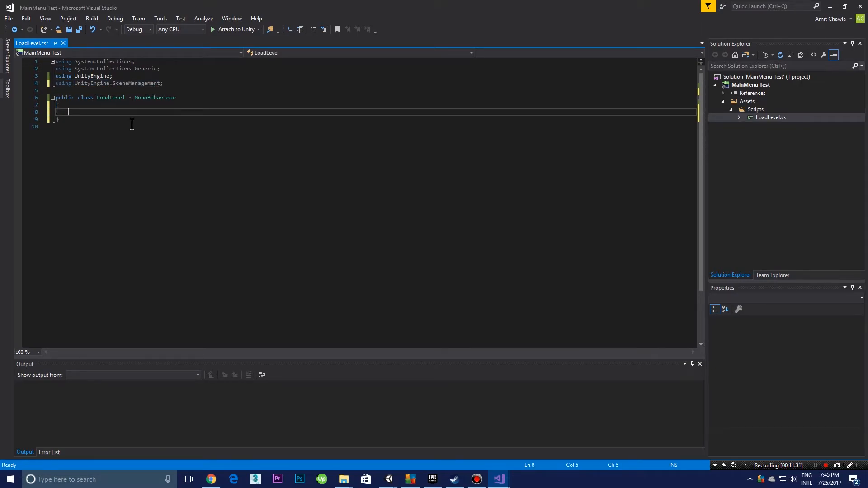
pyautogui.write('p')
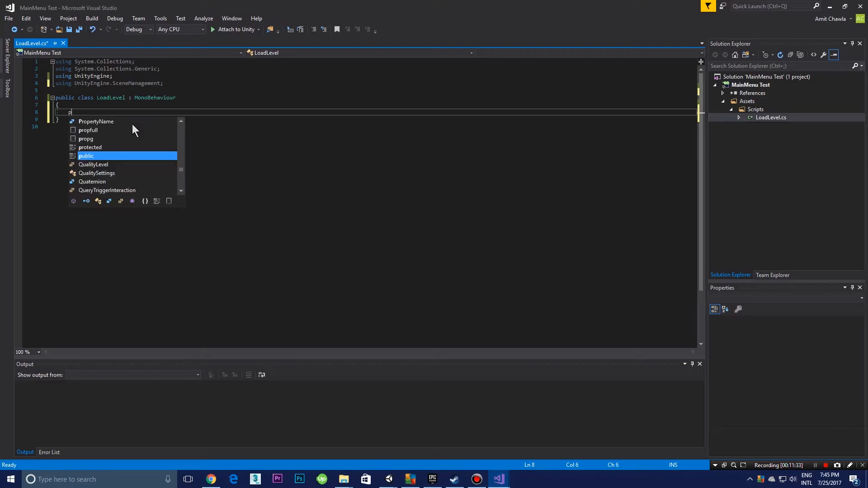
pyautogui.write('ublic v')
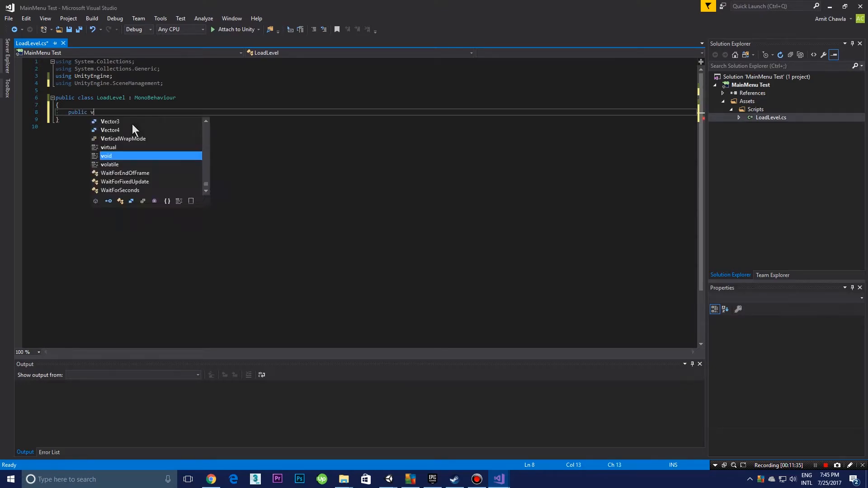
pyautogui.write('oid LoadSe')
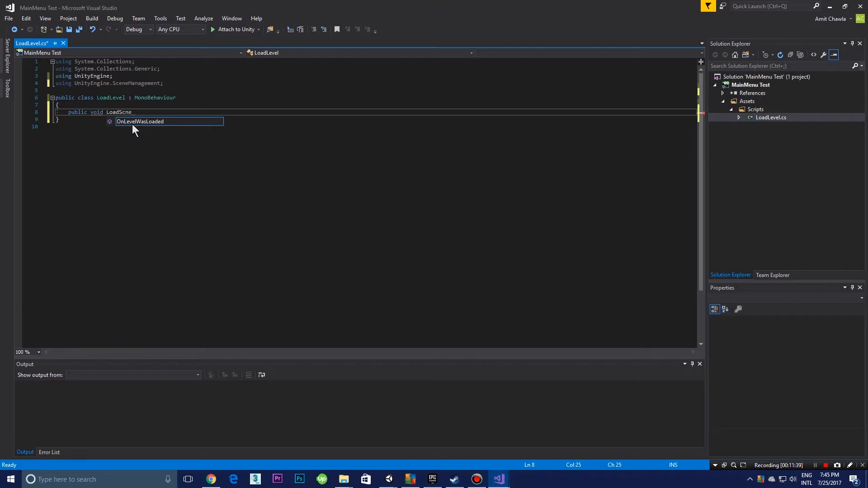
pyautogui.write('ene')
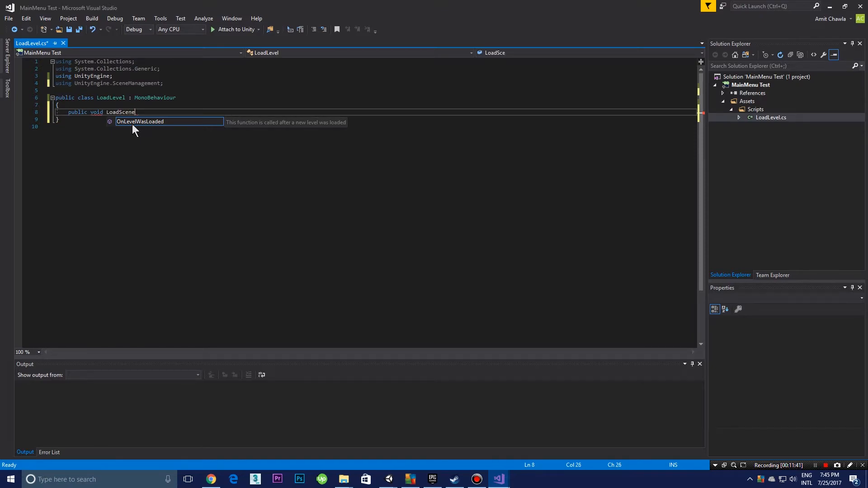
pyautogui.write('(')
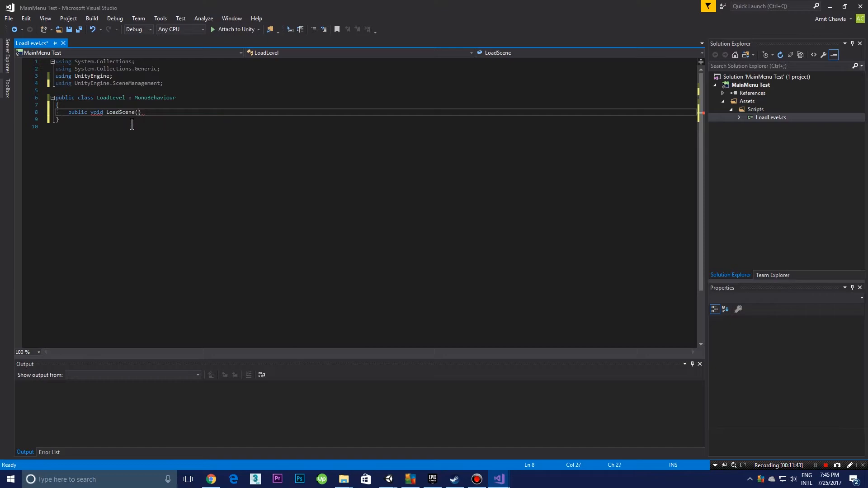
pyautogui.write('string ')
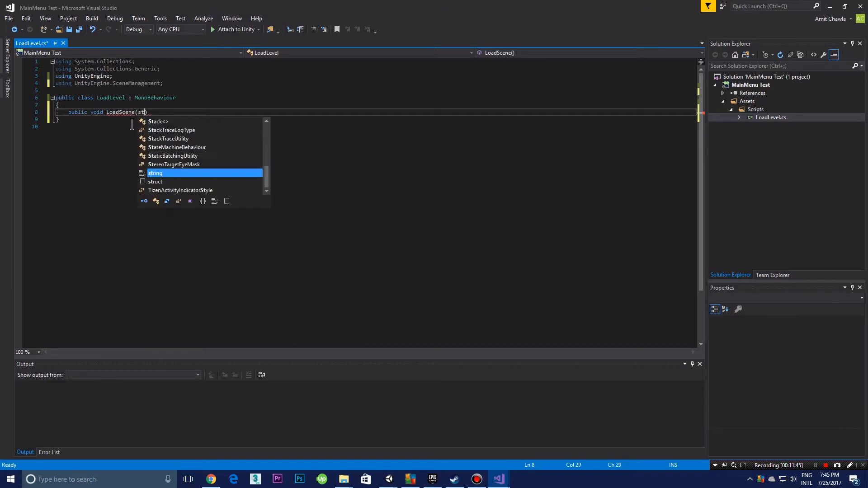
pyautogui.write('name)')
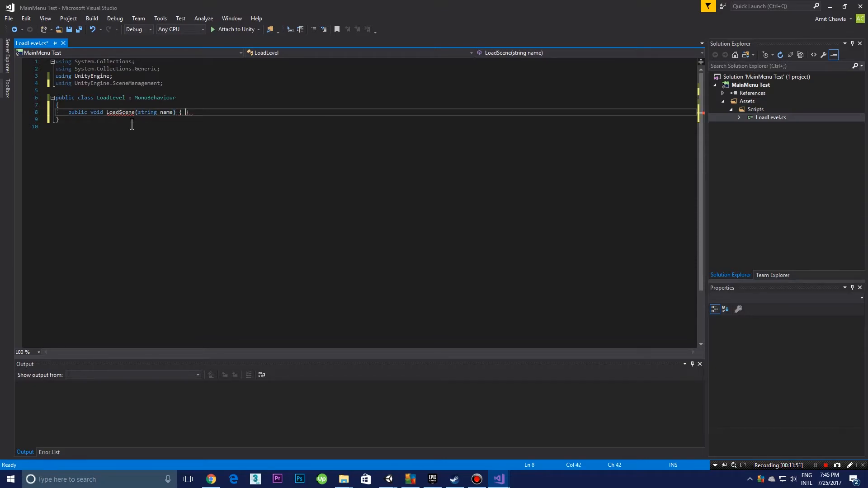
pyautogui.write(' {')
pyautogui.press('Return')
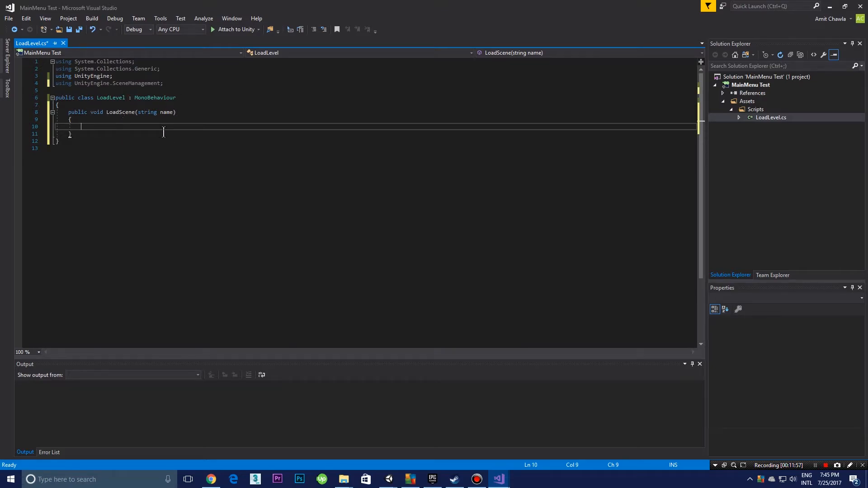
pyautogui.hotkey('ctrl', 's')
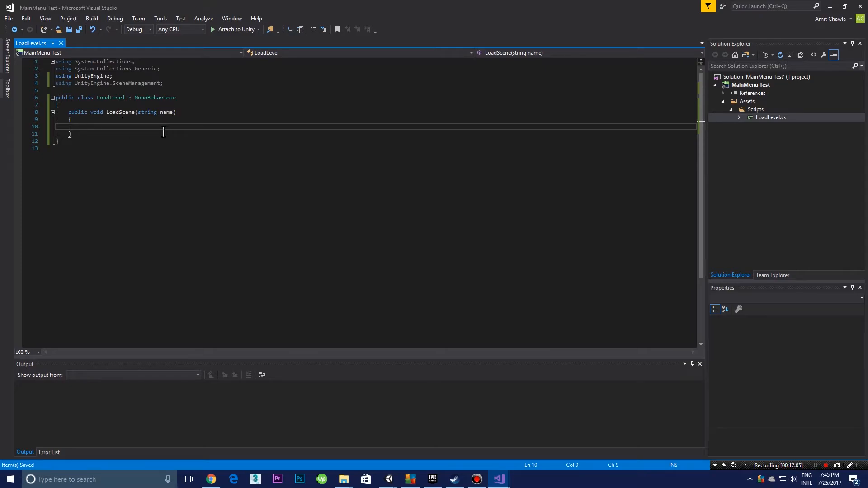
# Step: Add the statement "Application.LoadLevel(name);" to the body of the LoadScene method and save the script
pyautogui.write('Application.LoadLevel')
pyautogui.press('Tab')
pyautogui.write('(name);')
pyautogui.click(202, 111)
pyautogui.hotkey('ctrl', 's')
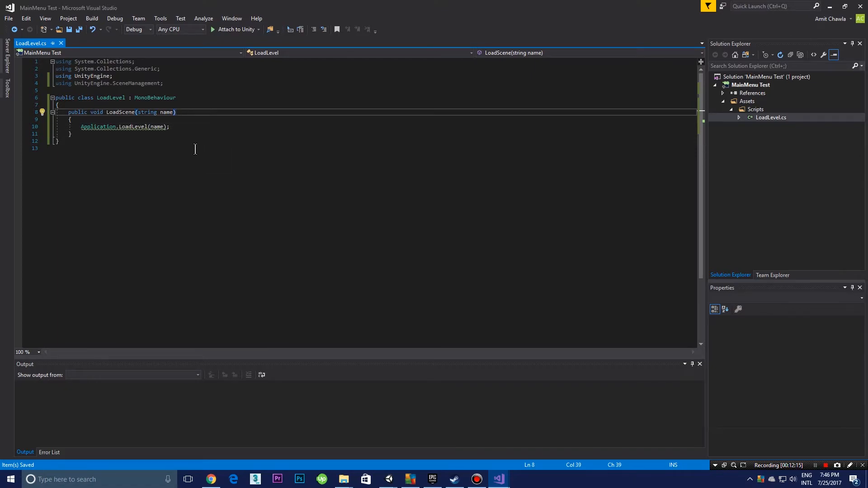
pyautogui.moveTo(138, 113); pyautogui.dragTo(174, 114)
pyautogui.click(186, 114)
pyautogui.moveTo(173, 126); pyautogui.dragTo(164, 104)
pyautogui.click(205, 127)
pyautogui.click(183, 105)
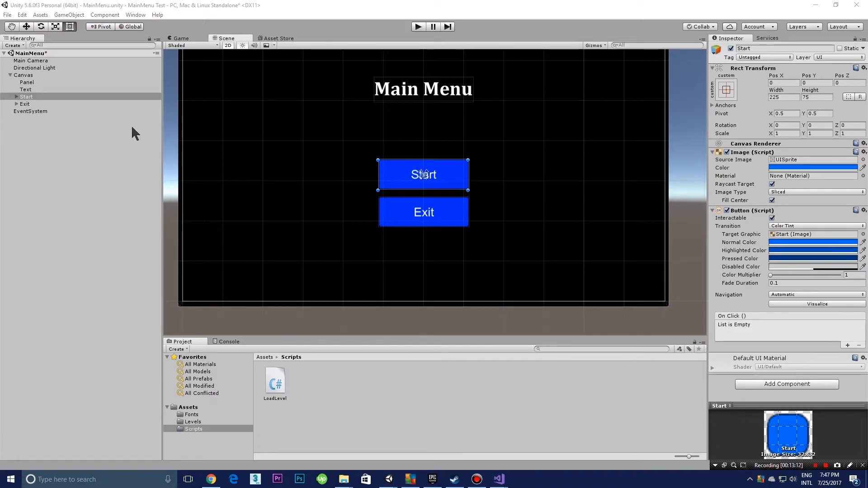
pyautogui.click(83, 136)
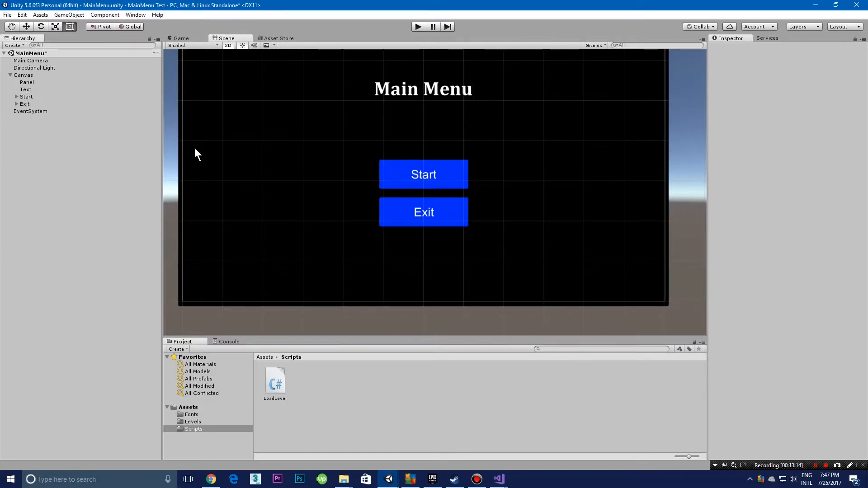
pyautogui.click(443, 178)
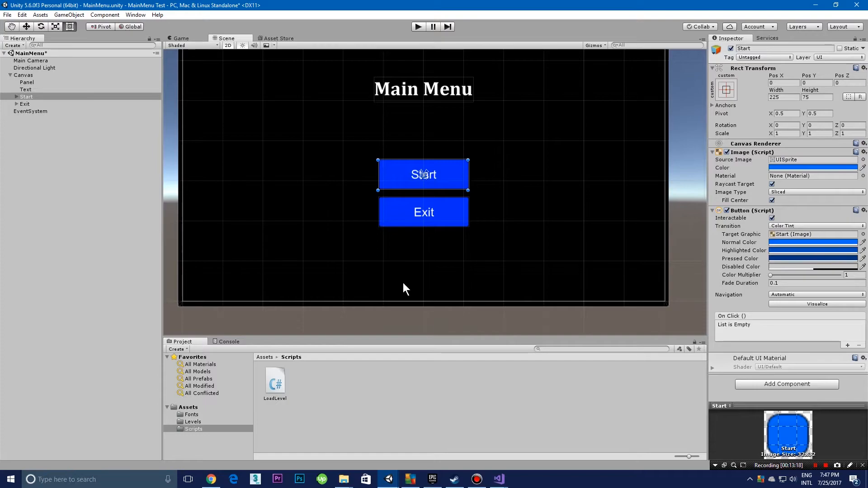
pyautogui.click(142, 123)
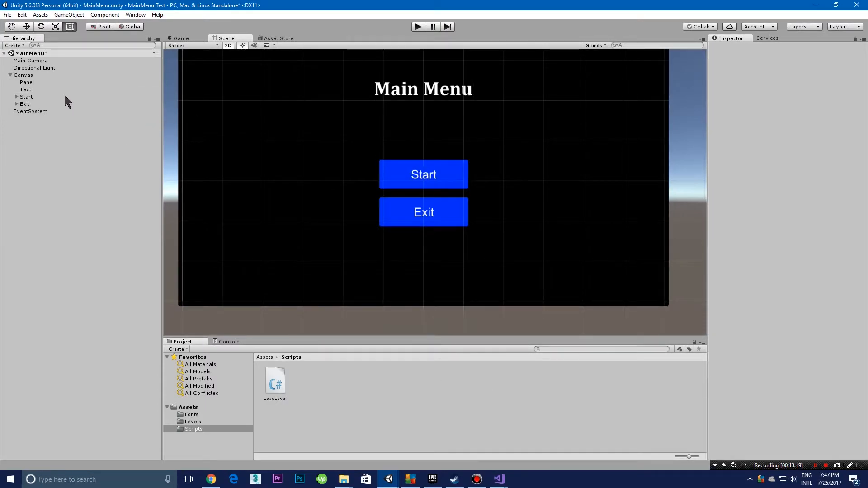
# Step: Create an empty game object named "SceneManager", attach the LoadLevel script to it, and save the scene
pyautogui.click(14, 46)
pyautogui.click(43, 60)
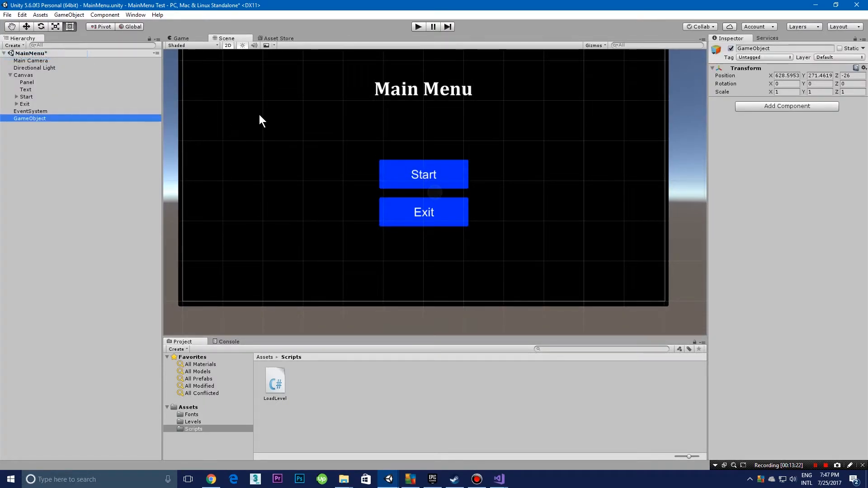
pyautogui.click(778, 47)
pyautogui.write('SceneManager')
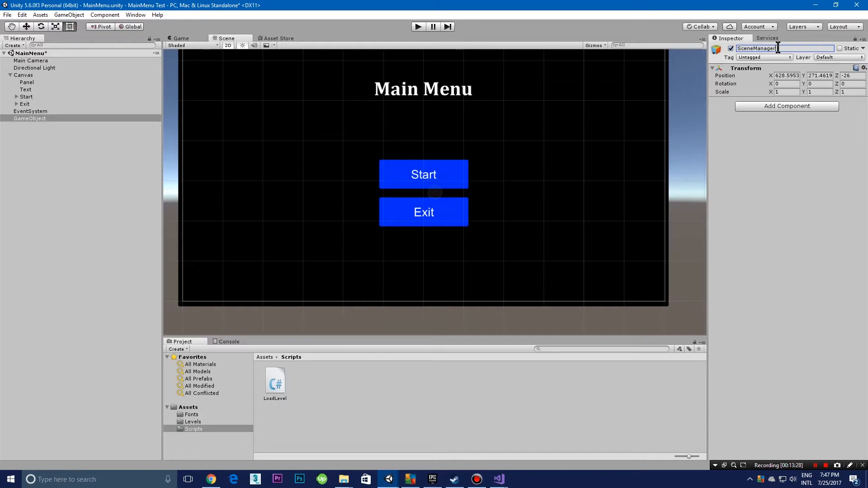
pyautogui.press('Return')
pyautogui.moveTo(275, 383); pyautogui.dragTo(812, 254)
pyautogui.hotkey('ctrl', 's')
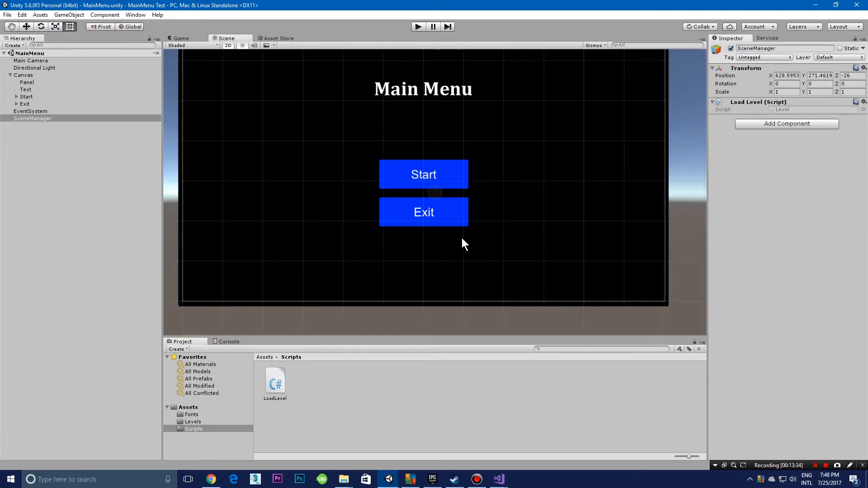
# Step: Add an On Click event to the Start button and assign the SceneManager object as its target
pyautogui.click(459, 174)
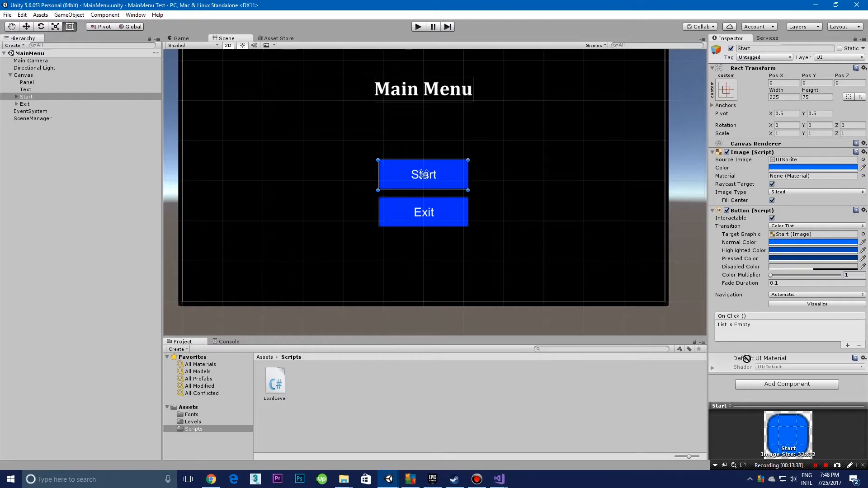
pyautogui.moveTo(25, 55); pyautogui.dragTo(32, 137)
pyautogui.click(32, 137)
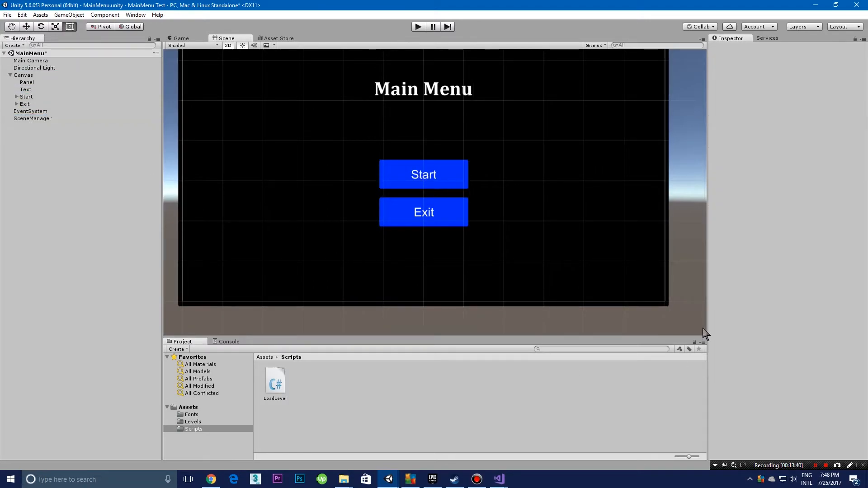
pyautogui.click(52, 96)
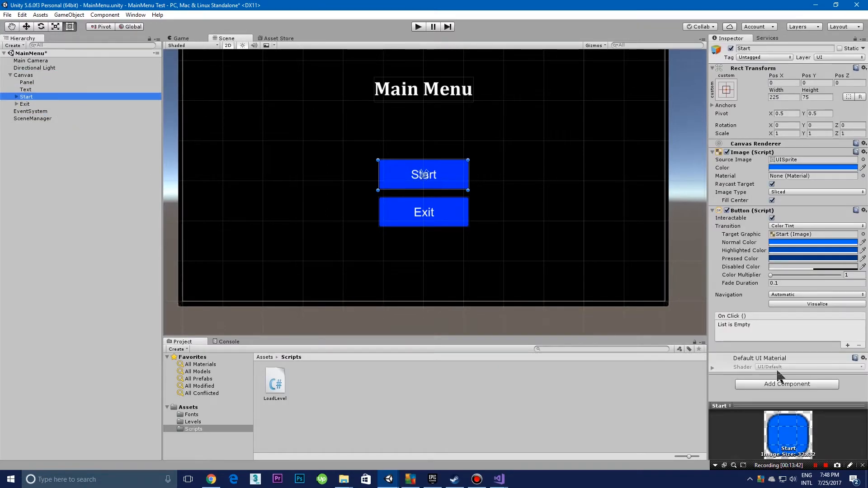
pyautogui.click(848, 345)
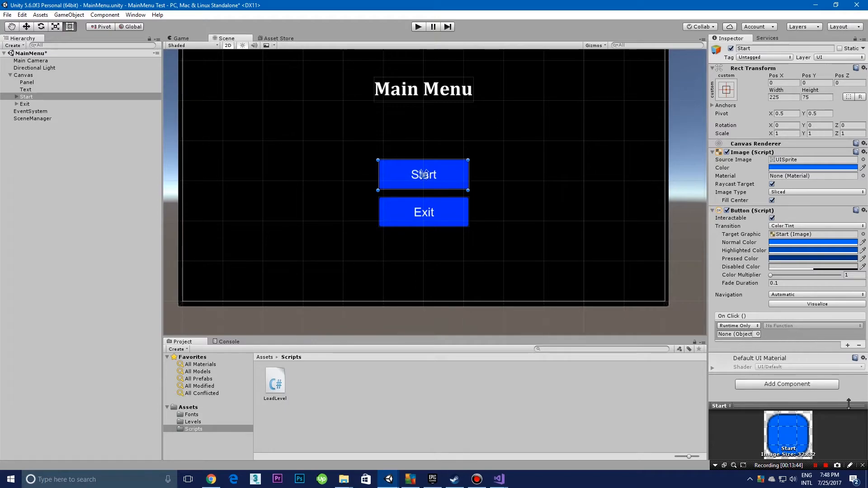
pyautogui.click(736, 326)
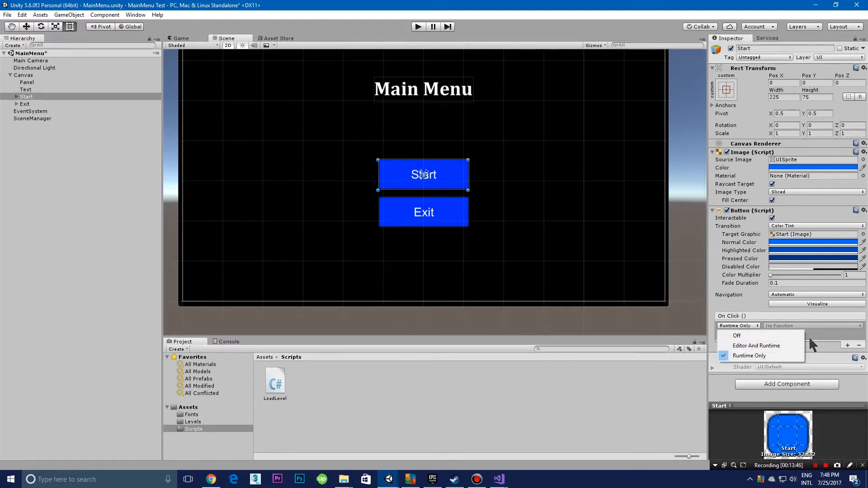
pyautogui.click(840, 329)
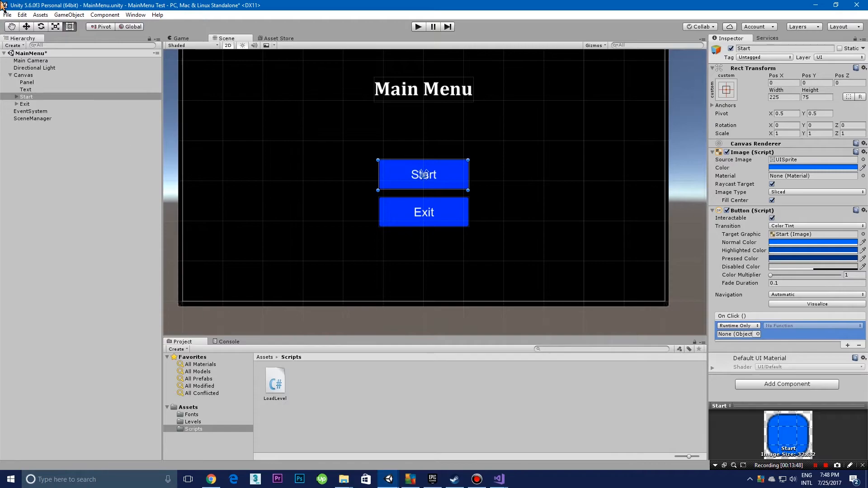
pyautogui.click(736, 325)
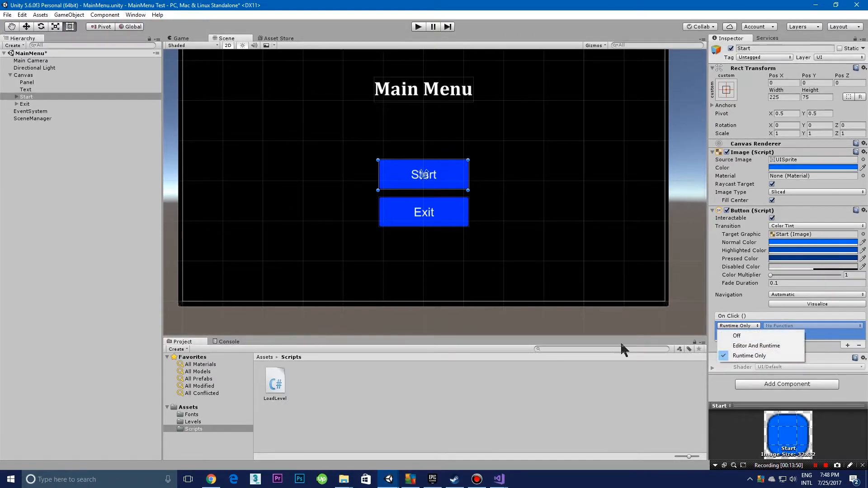
pyautogui.moveTo(21, 118); pyautogui.dragTo(735, 336)
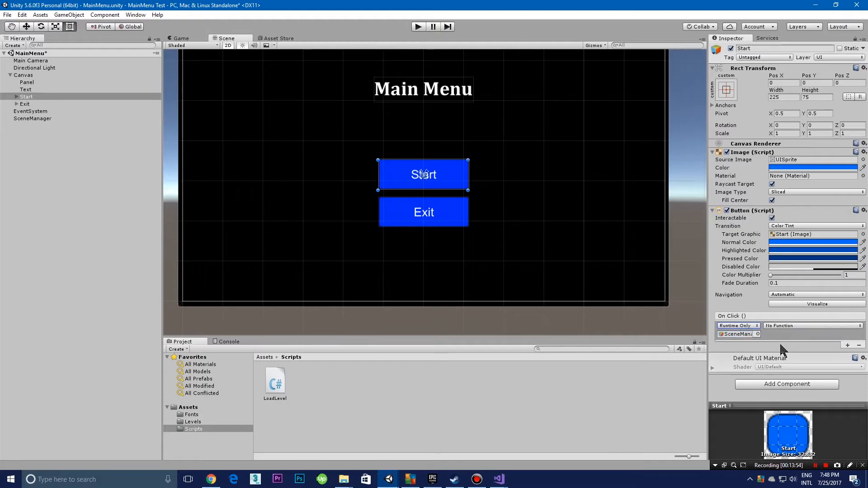
# Step: Set the Start button's On Click function to LoadLevel.LoadScene with the argument "Level", and show the contents of the Levels folder
pyautogui.click(789, 325)
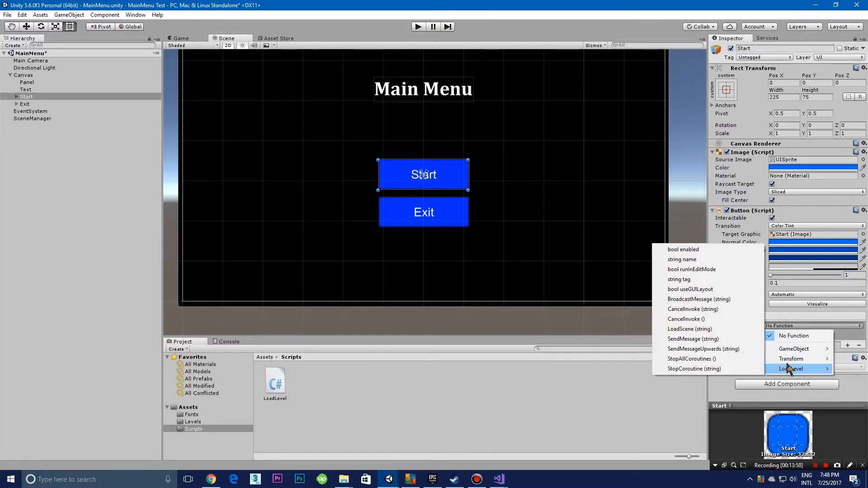
pyautogui.moveTo(794, 371)
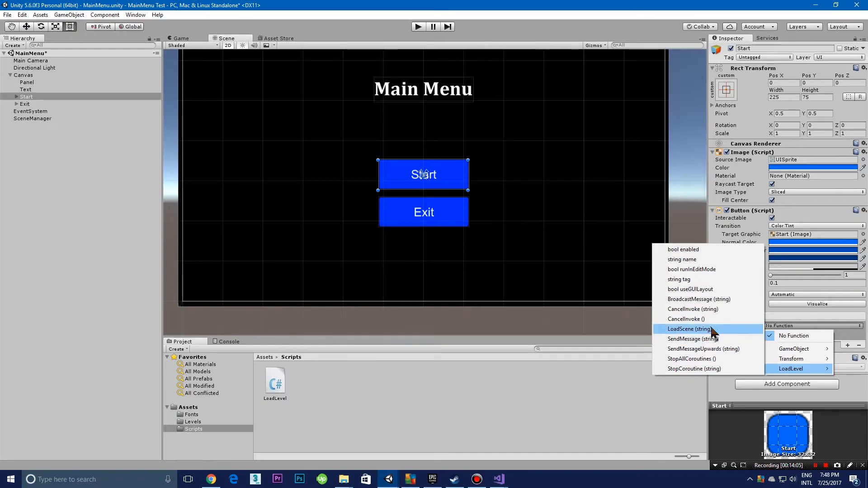
pyautogui.click(676, 329)
pyautogui.click(828, 334)
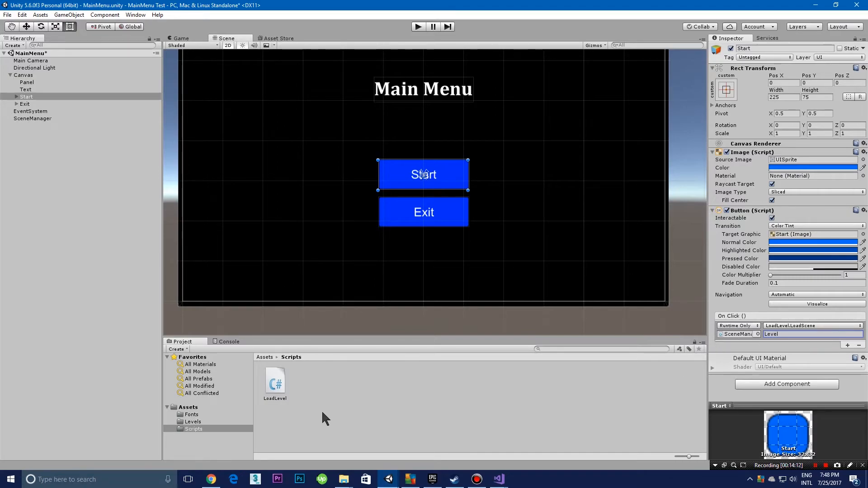
pyautogui.click(193, 422)
pyautogui.click(349, 398)
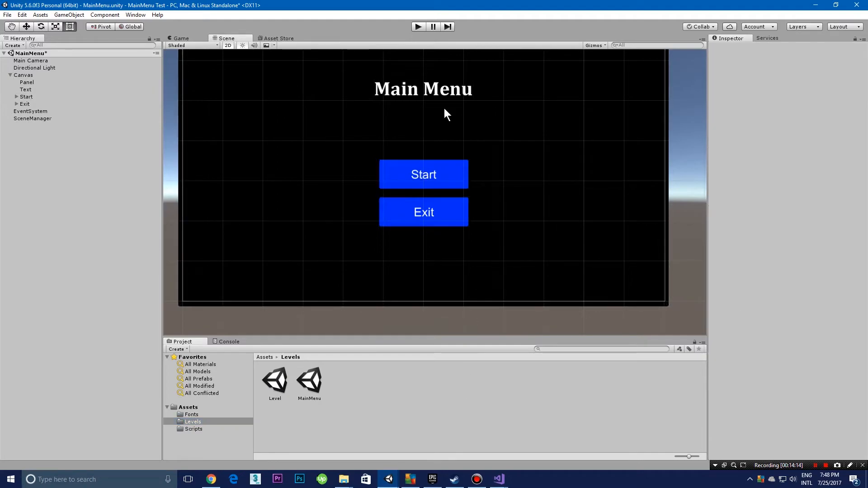
# Step: Test the Start button in play mode, and stop the run
pyautogui.click(418, 27)
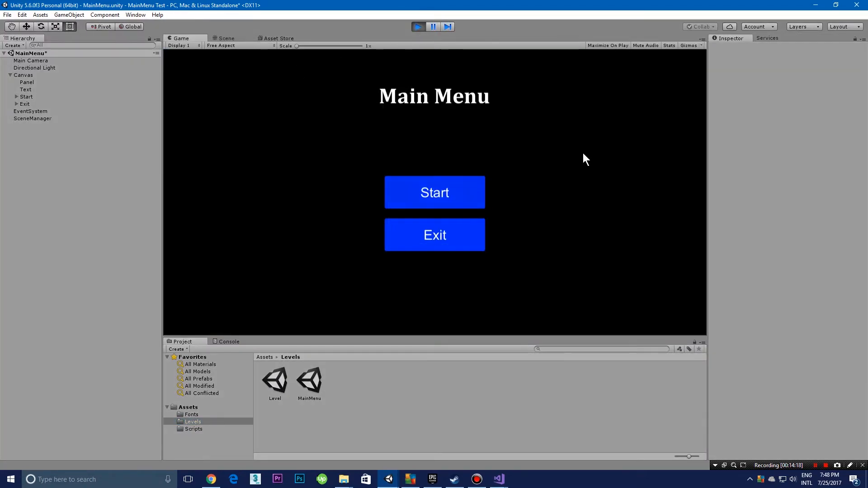
pyautogui.click(420, 197)
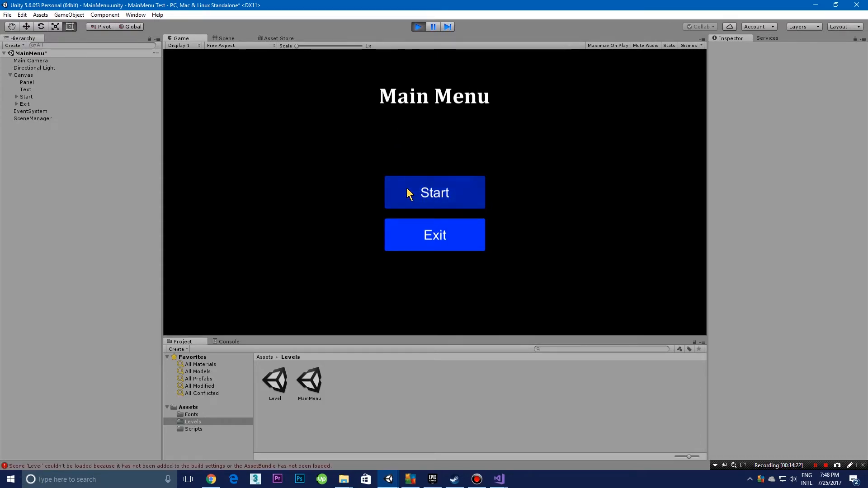
pyautogui.click(417, 26)
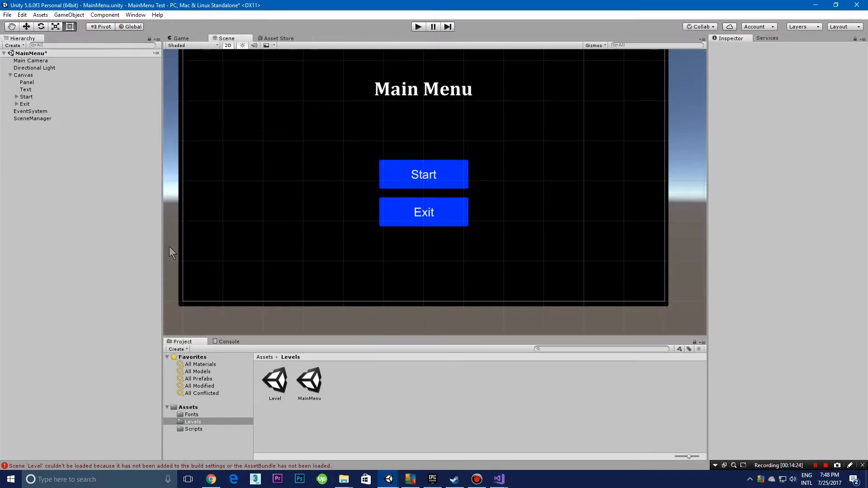
# Step: Add the Level and MainMenu scenes to the build's scene list, save the scene, and close the build settings
pyautogui.click(7, 15)
pyautogui.moveTo(7, 15)
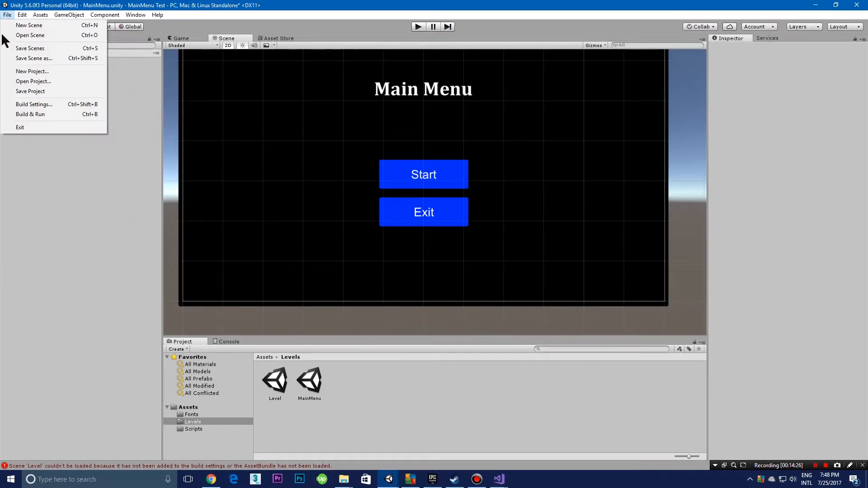
pyautogui.click(41, 104)
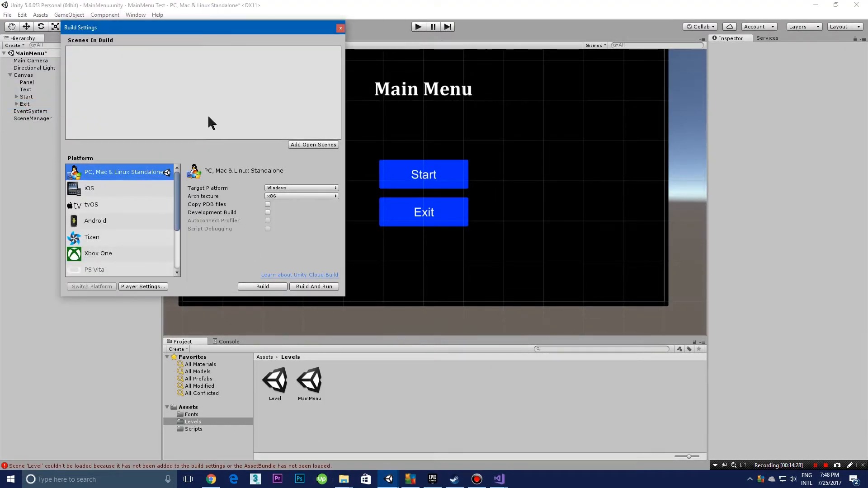
pyautogui.moveTo(273, 380); pyautogui.dragTo(212, 61)
pyautogui.moveTo(311, 378); pyautogui.dragTo(237, 85)
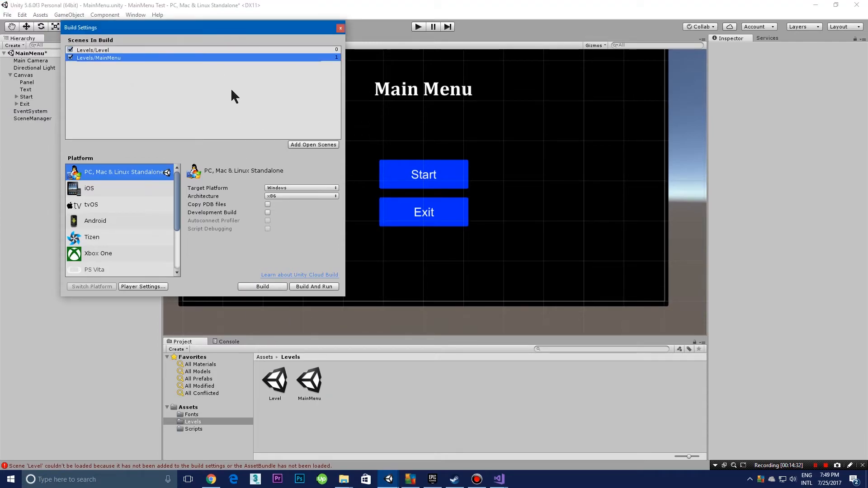
pyautogui.click(212, 50)
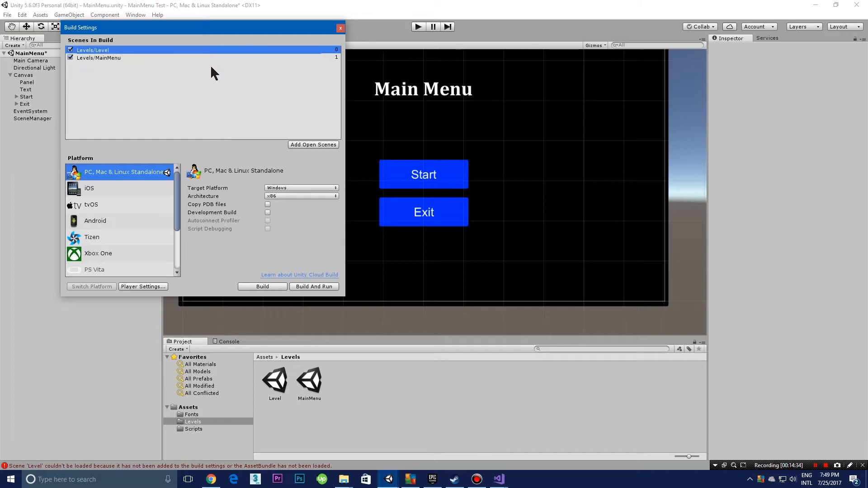
pyautogui.click(184, 57)
pyautogui.moveTo(185, 48); pyautogui.dragTo(184, 51)
pyautogui.hotkey('ctrl', 's')
pyautogui.click(340, 28)
# Step: Run the menu scene several times to test the Start button, stopping play mode after each try
pyautogui.click(418, 27)
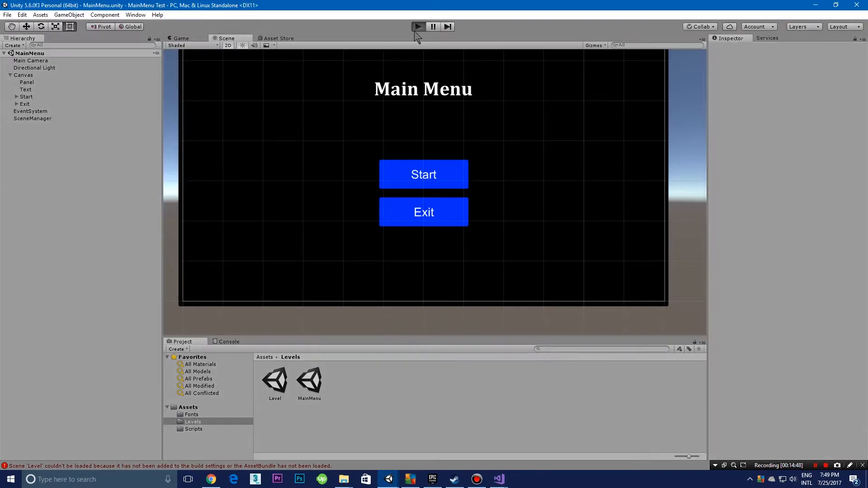
pyautogui.click(416, 190)
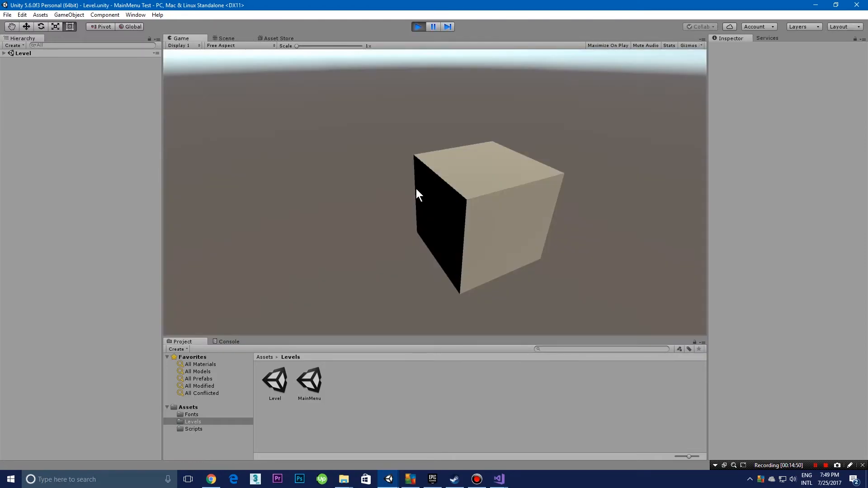
pyautogui.click(418, 27)
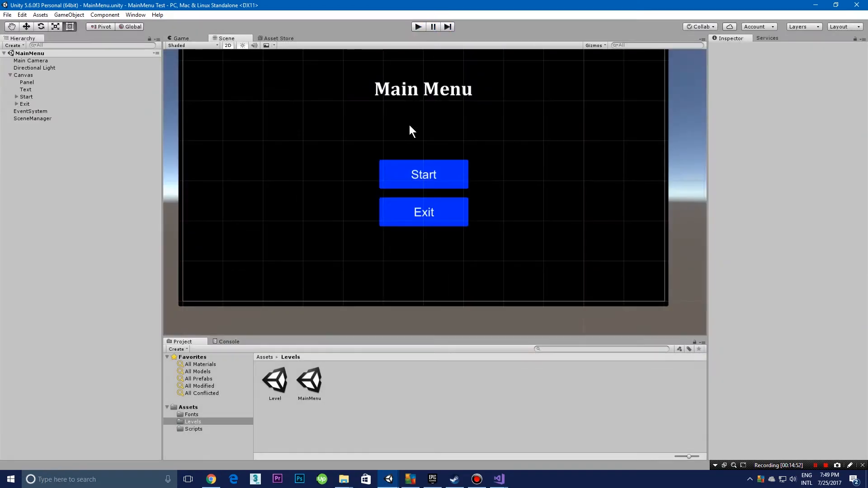
pyautogui.click(416, 27)
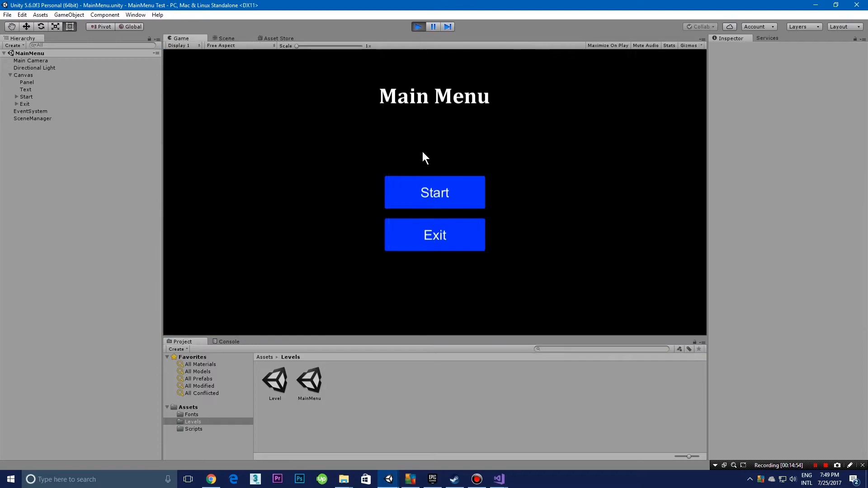
pyautogui.click(432, 195)
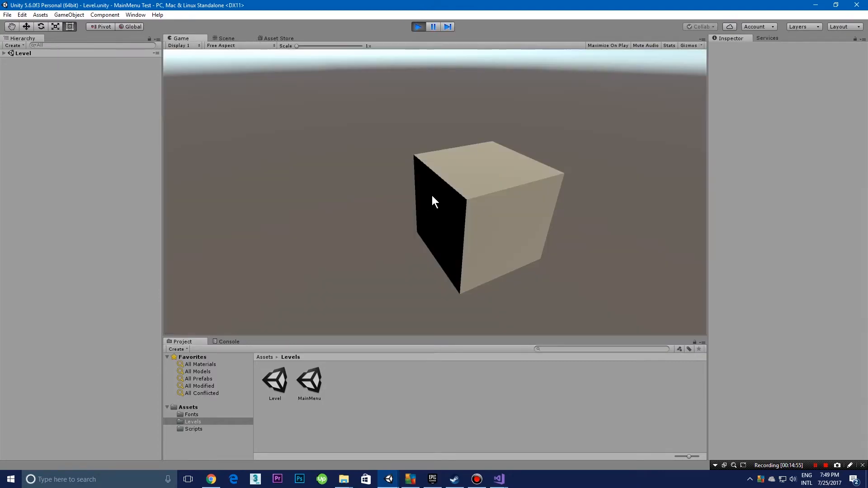
pyautogui.click(417, 27)
pyautogui.click(419, 27)
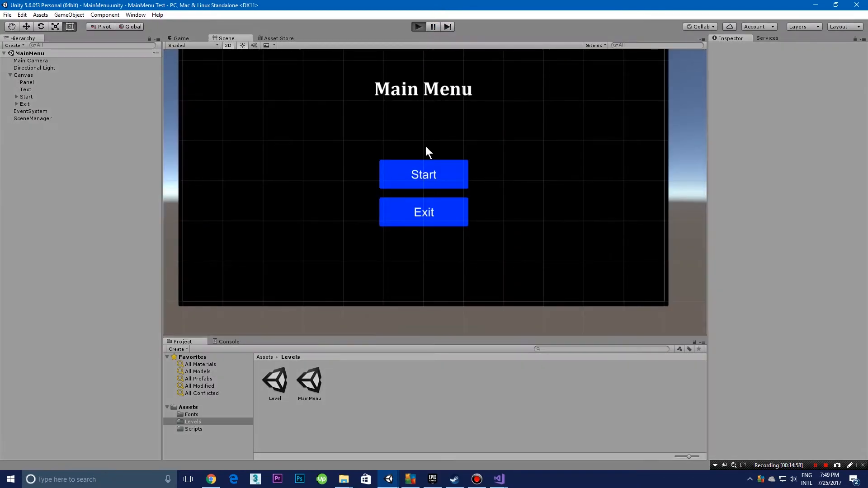
pyautogui.click(430, 190)
pyautogui.click(418, 25)
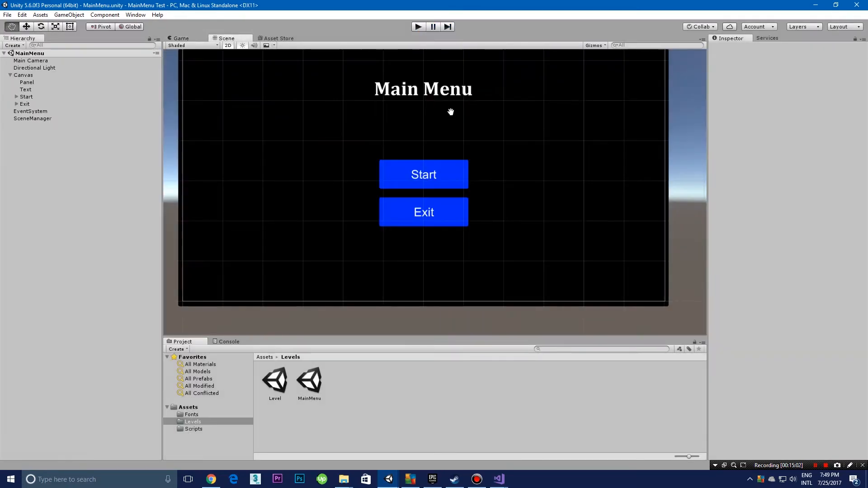
# Step: Select the Exit button, and switch to the LoadLevel.cs script in Visual Studio
pyautogui.scroll(-3, 448, 127)
pyautogui.scroll(3, 422, 133)
pyautogui.press('t')
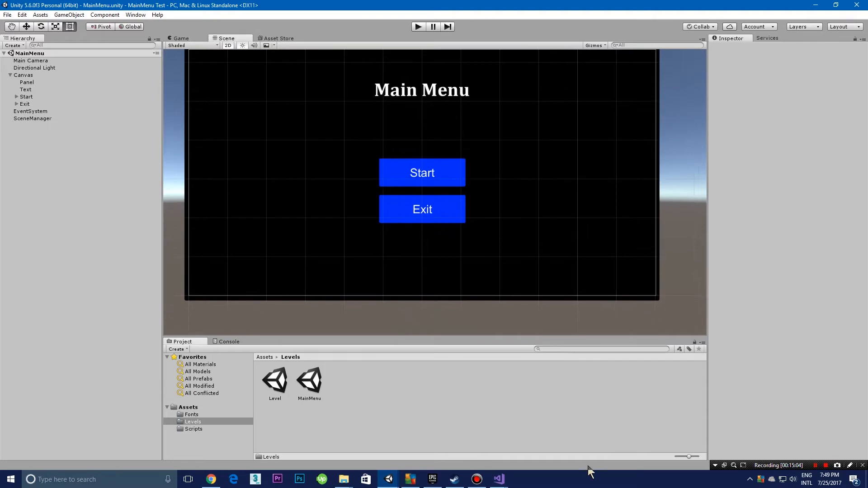
pyautogui.click(463, 207)
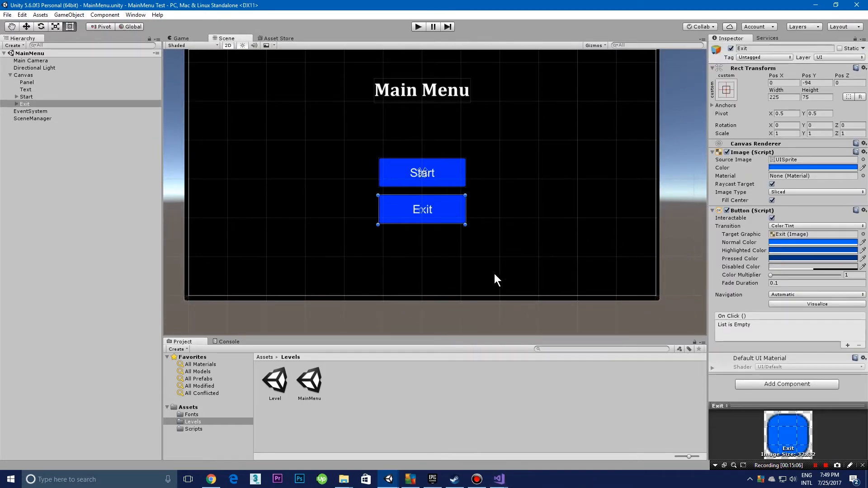
pyautogui.moveTo(499, 480)
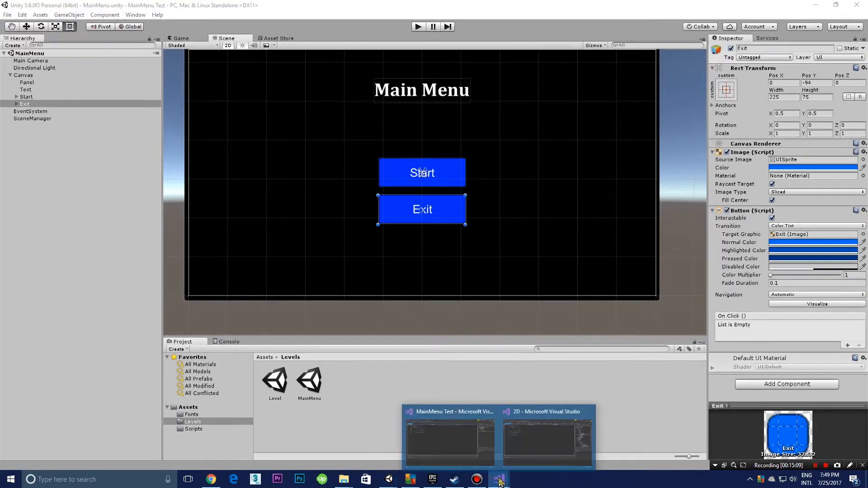
pyautogui.click(474, 439)
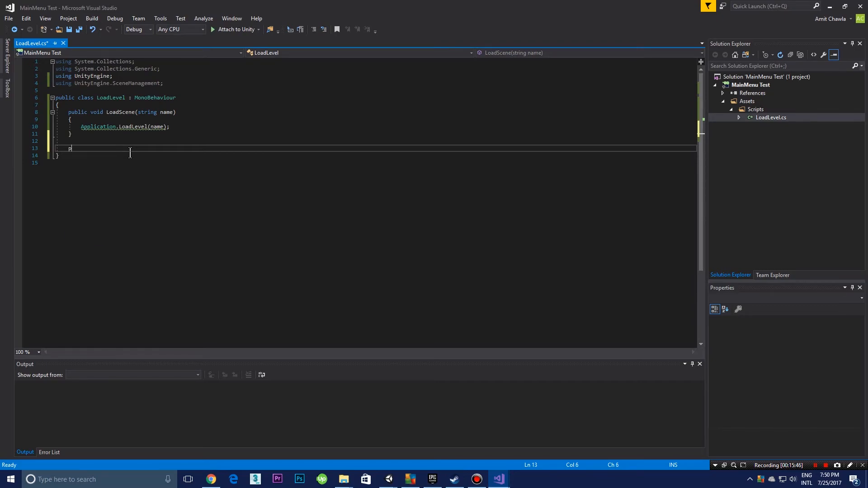
# Step: Declare a public void QuitGame() method with an empty body below LoadScene in the LoadLevel class
pyautogui.write('ubll')
pyautogui.press('BackSpace')
pyautogui.write('lic')
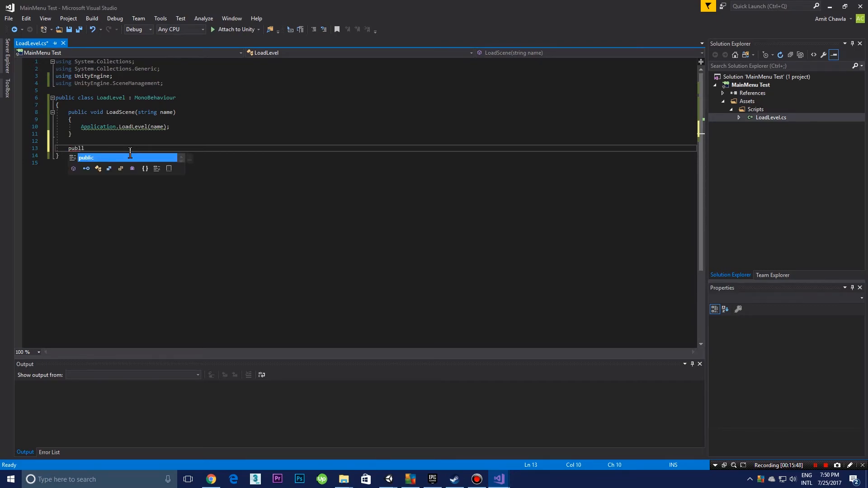
pyautogui.press('BackSpace')
pyautogui.press('BackSpace')
pyautogui.press('BackSpace')
pyautogui.write('ic void ')
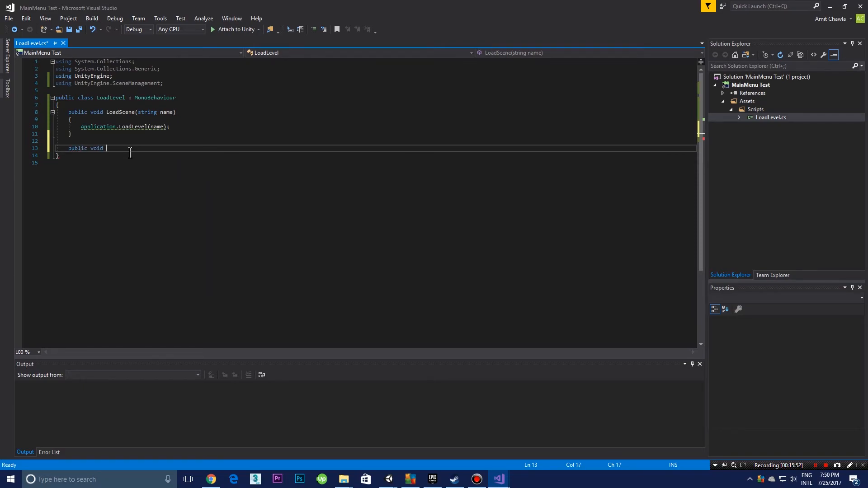
pyautogui.write('QuitGame(')
pyautogui.write(' {')
pyautogui.press('Return')
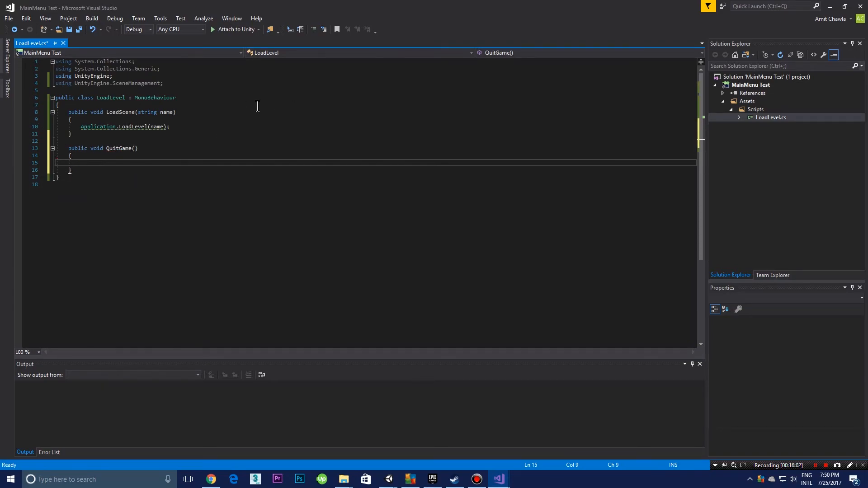
# Step: Call Application.Quit(); inside the QuitGame method
pyautogui.moveTo(129, 127)
pyautogui.write('App')
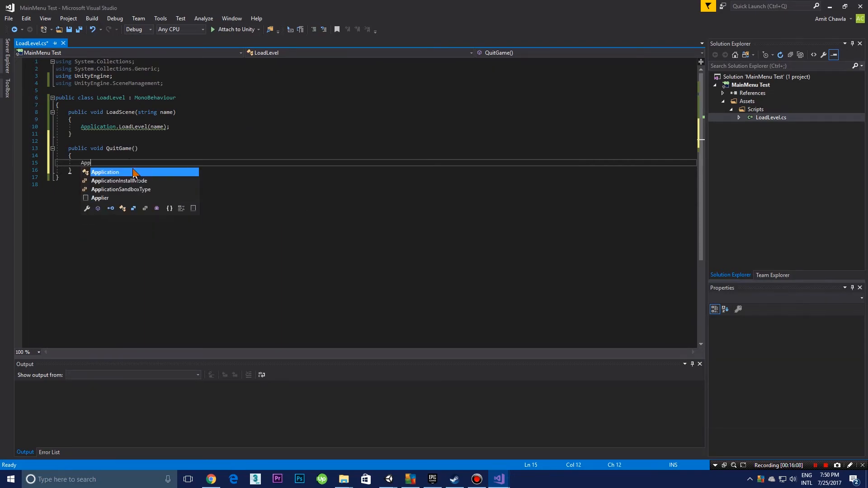
pyautogui.write('lication.Quit')
pyautogui.press('Escape')
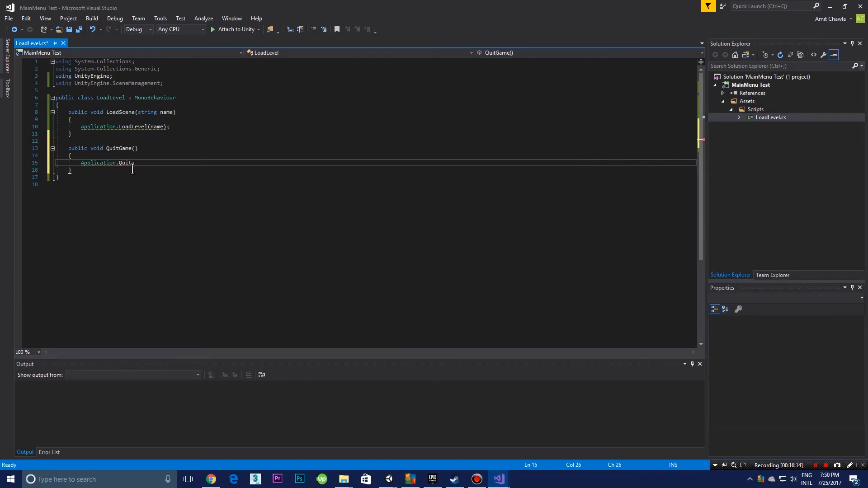
pyautogui.write('();')
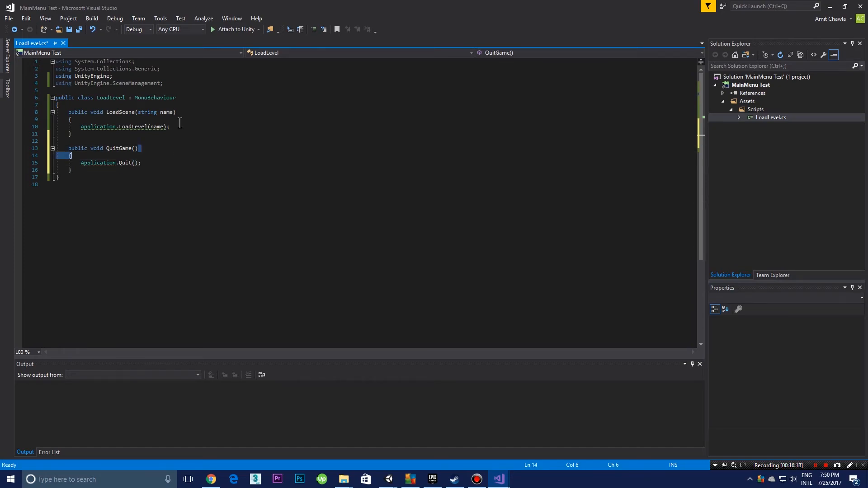
pyautogui.click(180, 127)
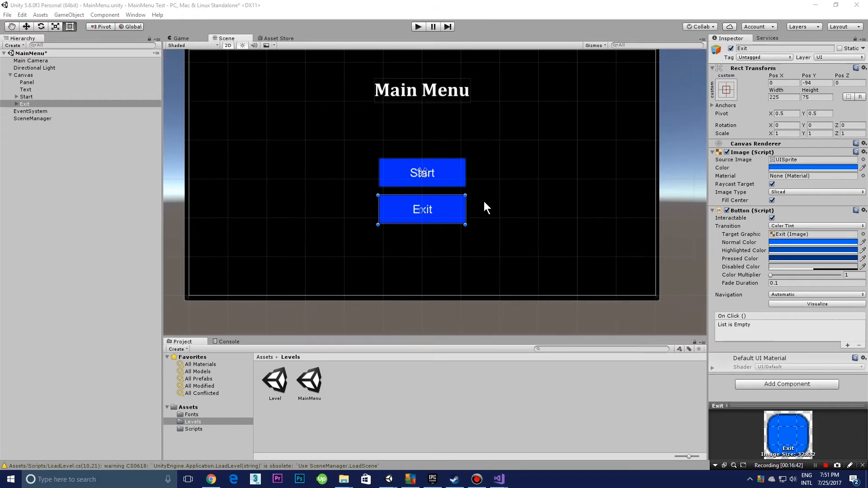
# Step: Add an On Click event to the Exit button in Unity and assign the SceneManager object as its target
pyautogui.click(847, 346)
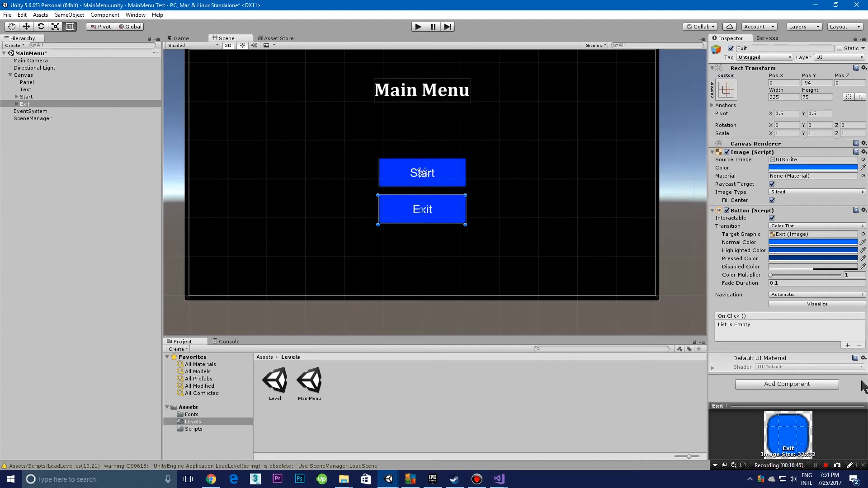
pyautogui.click(847, 345)
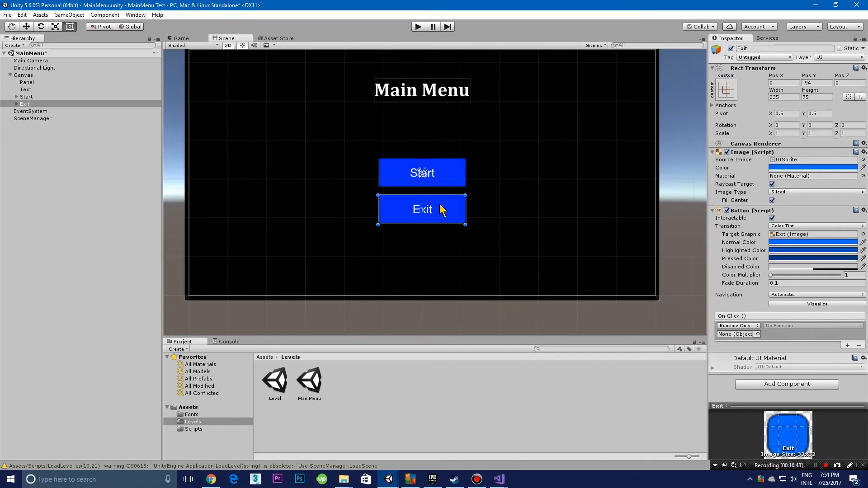
pyautogui.moveTo(354, 205); pyautogui.dragTo(744, 337)
# Step: Inspect the Load Level script component on the SceneManager object
pyautogui.click(53, 119)
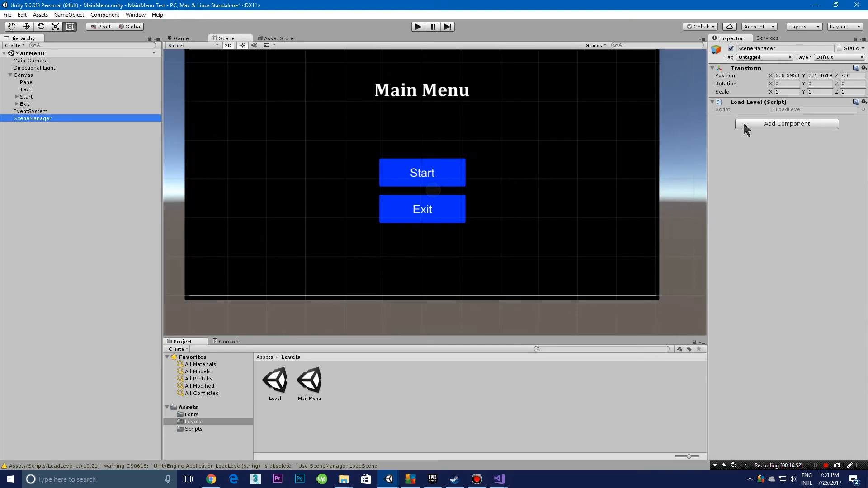
pyautogui.click(764, 102)
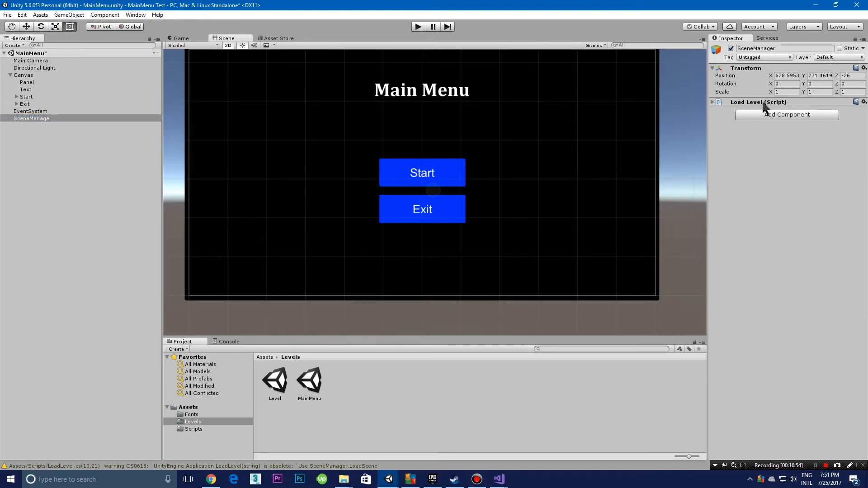
pyautogui.click(792, 102)
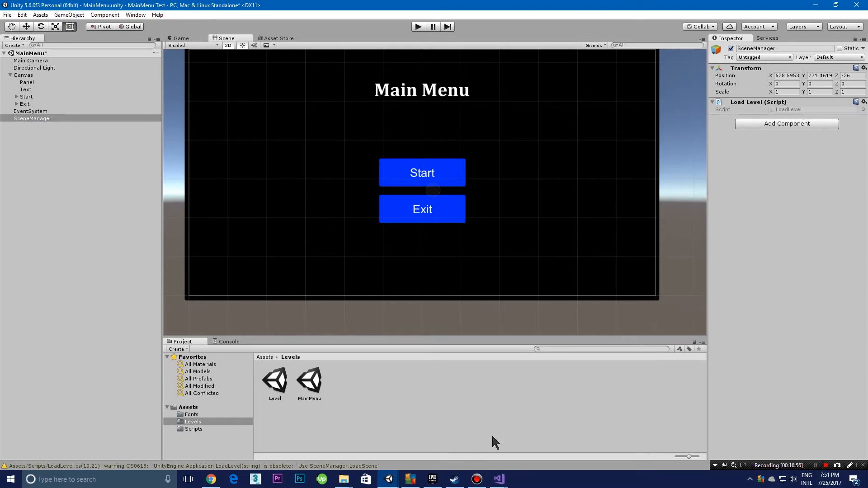
# Step: Set the Exit button's On Click function to LoadLevel.QuitGame
pyautogui.click(413, 209)
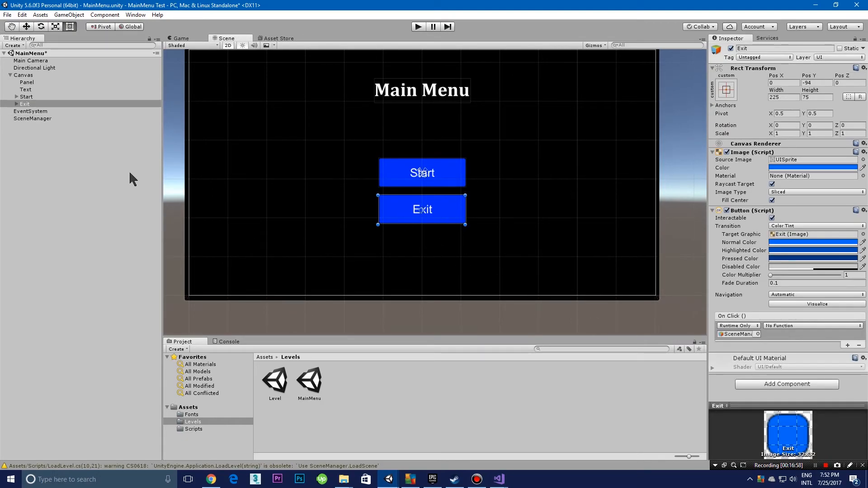
pyautogui.click(811, 325)
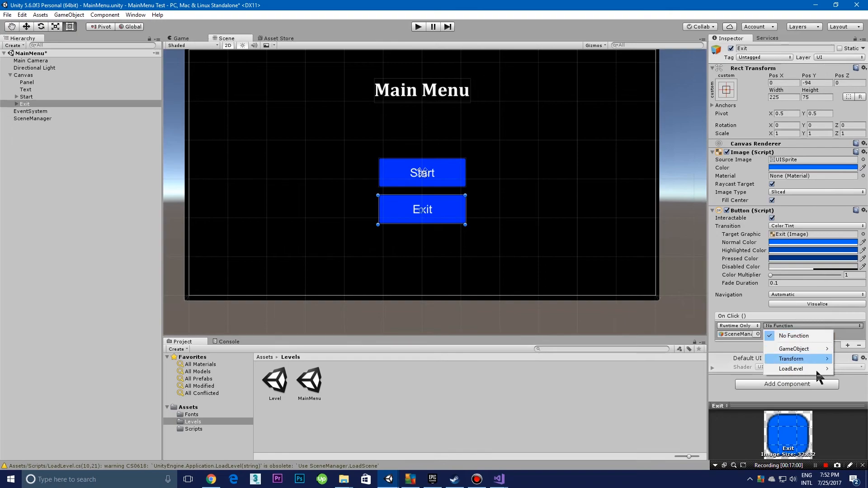
pyautogui.moveTo(809, 367)
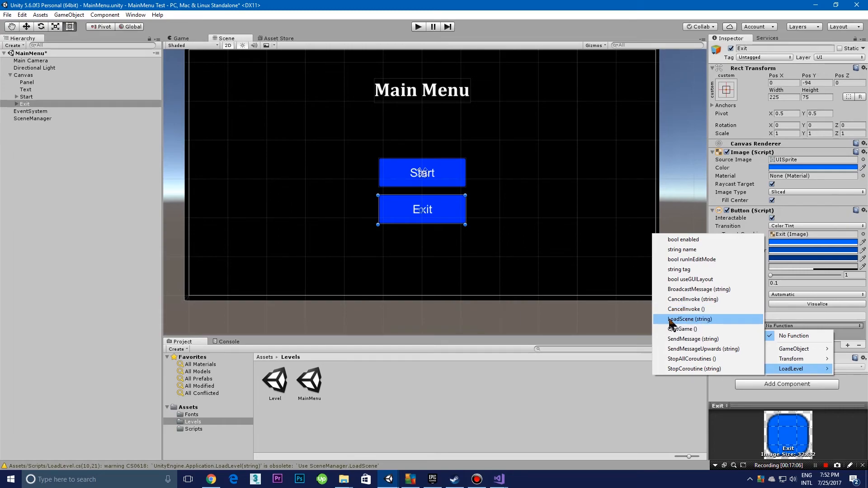
pyautogui.click(705, 330)
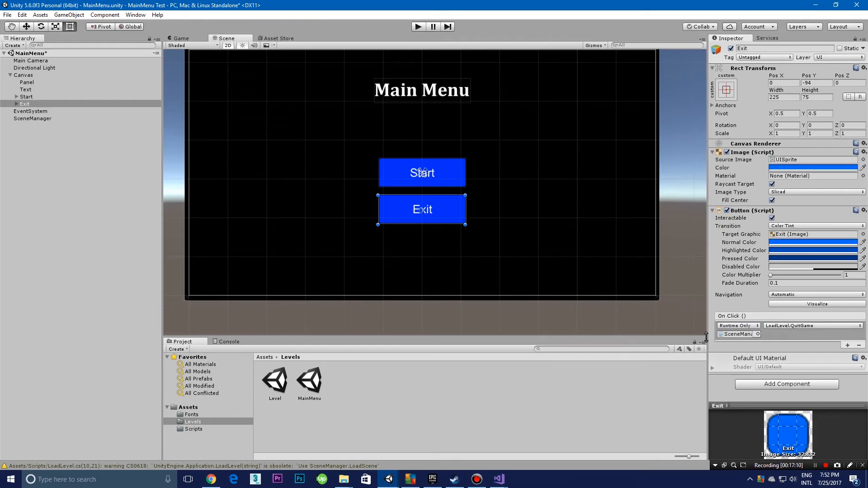
pyautogui.click(526, 381)
pyautogui.click(438, 217)
pyautogui.click(440, 183)
pyautogui.click(446, 203)
pyautogui.click(441, 182)
pyautogui.click(515, 163)
pyautogui.scroll(-5, 520, 159)
pyautogui.moveTo(519, 161); pyautogui.dragTo(515, 182, button='middle')
pyautogui.scroll(3, 515, 181)
# Step: Run the menu scene and test the Exit button
pyautogui.click(423, 28)
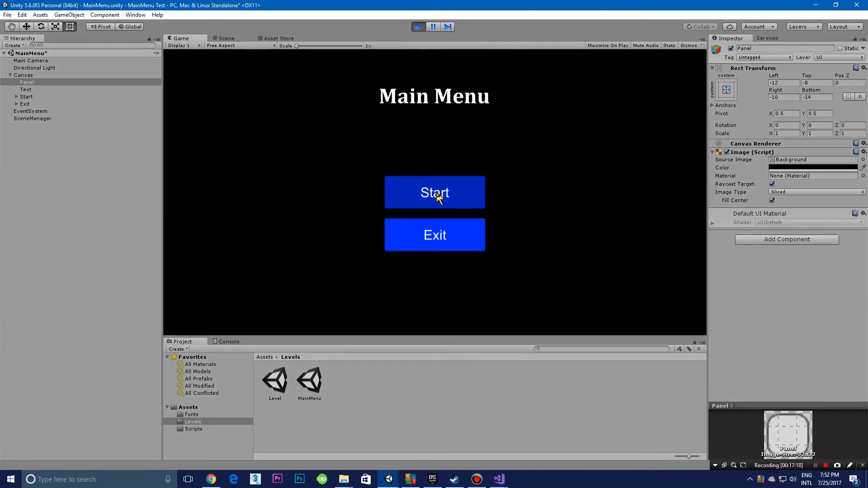
pyautogui.click(466, 234)
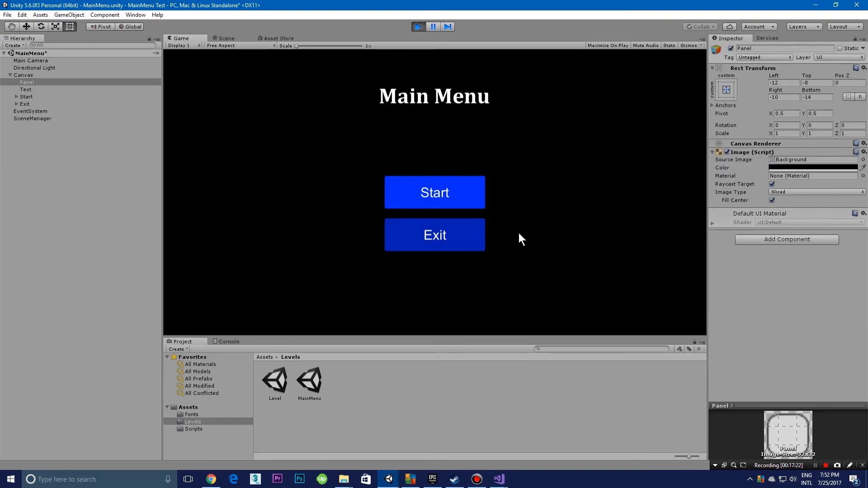
pyautogui.click(545, 219)
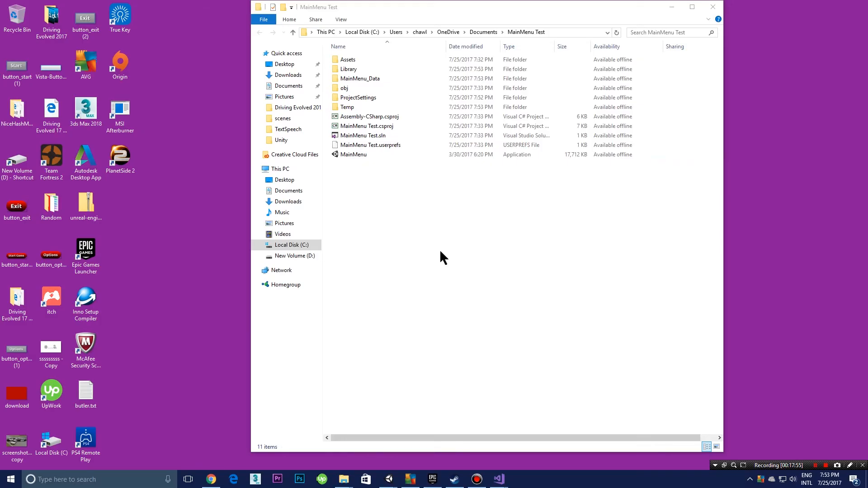
# Step: Select all the files and folders in the MainMenu Test project folder in File Explorer
pyautogui.moveTo(438, 250); pyautogui.dragTo(338, 4)
pyautogui.click(490, 276)
pyautogui.moveTo(490, 276); pyautogui.dragTo(419, 45)
pyautogui.moveTo(434, 237); pyautogui.dragTo(423, 48)
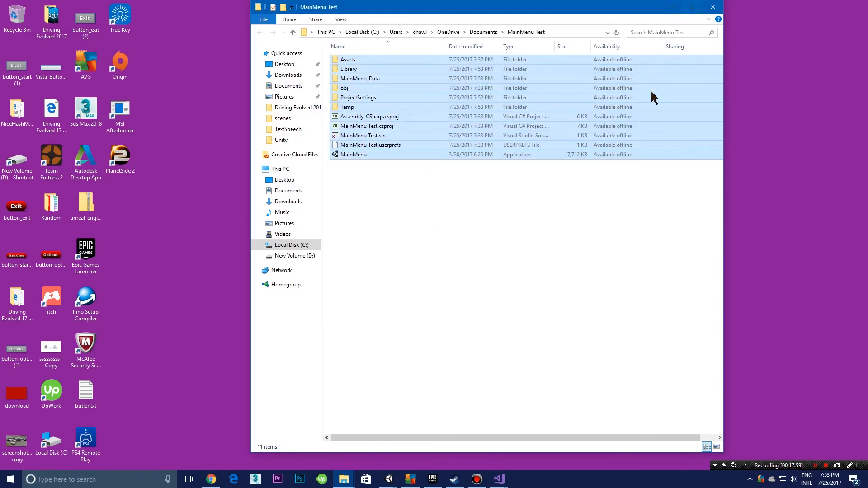
# Step: Clear the file selection and launch the built MainMenu application from the MainMenu Test folder
pyautogui.moveTo(468, 212); pyautogui.dragTo(579, 14)
pyautogui.click(469, 193)
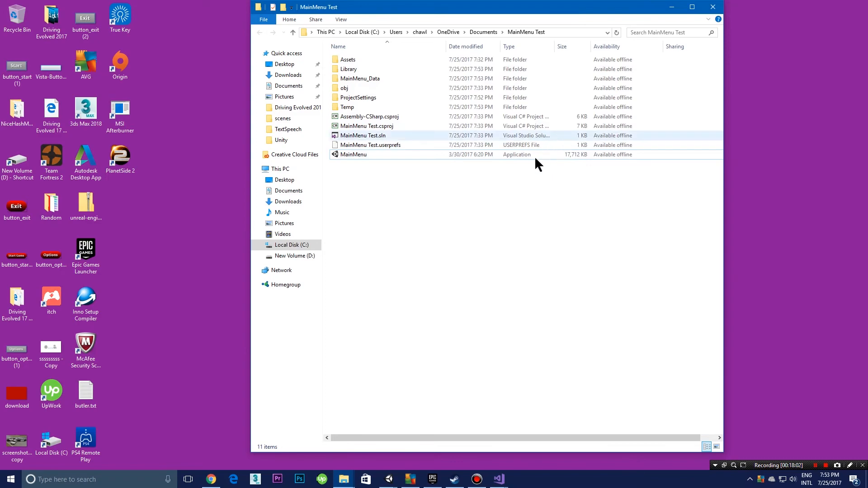
pyautogui.click(376, 156)
pyautogui.doubleClick(378, 158)
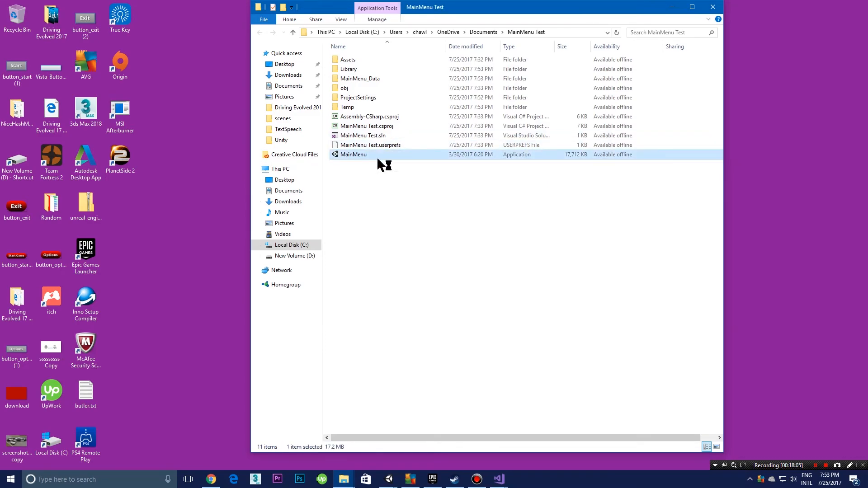
# Step: Enable windowed mode in the game's configuration dialog and start the game
pyautogui.click(474, 272)
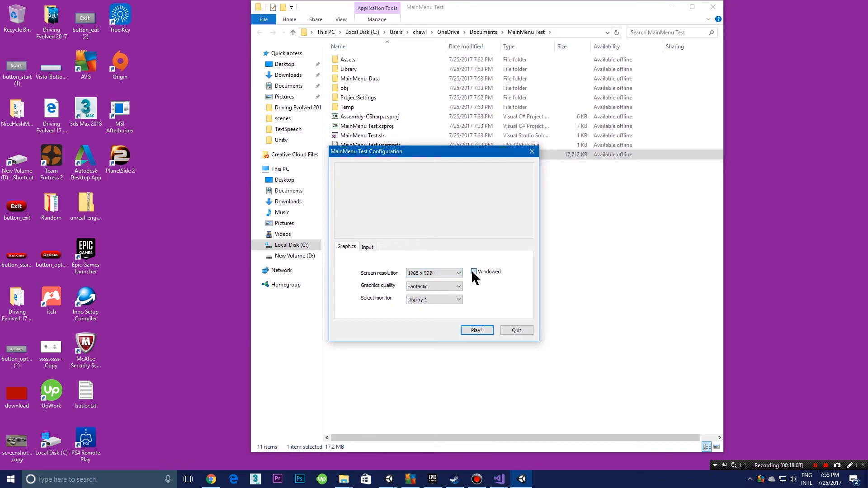
pyautogui.click(459, 274)
pyautogui.click(463, 276)
pyautogui.click(451, 275)
pyautogui.click(452, 275)
pyautogui.click(470, 330)
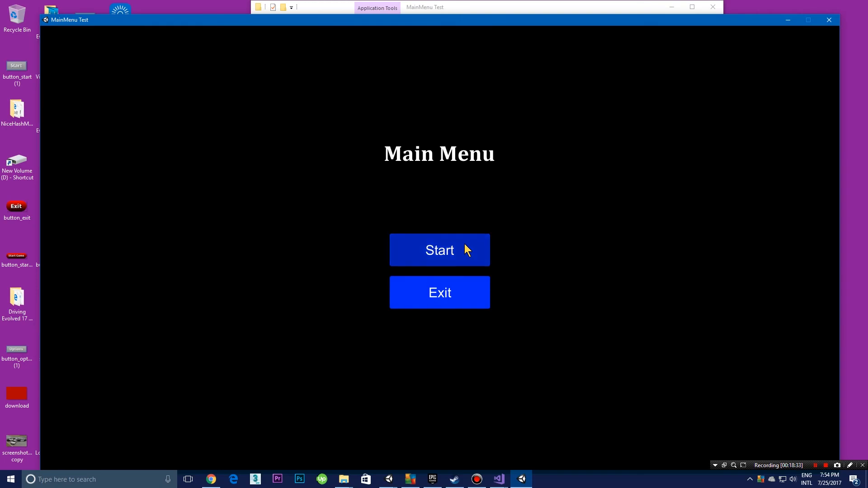
# Step: Test the Exit button on the built game's main menu and clear the stray file selection in the folder
pyautogui.click(470, 284)
pyautogui.moveTo(470, 281); pyautogui.dragTo(443, 54)
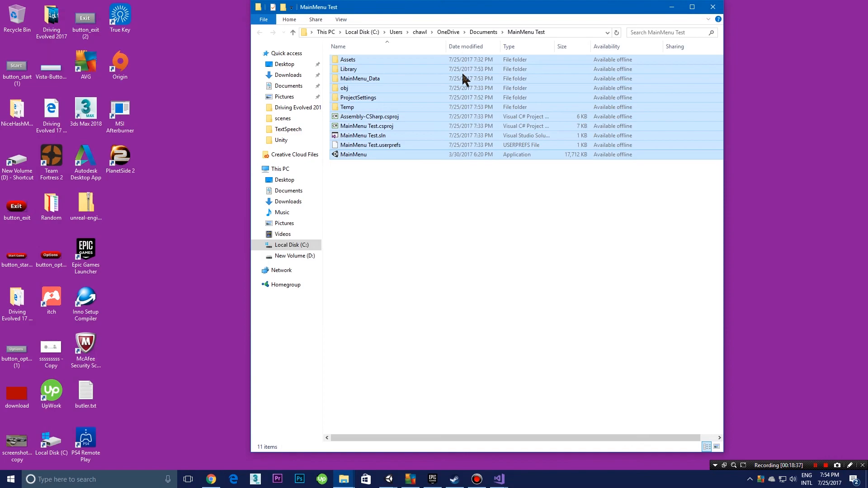
pyautogui.click(441, 225)
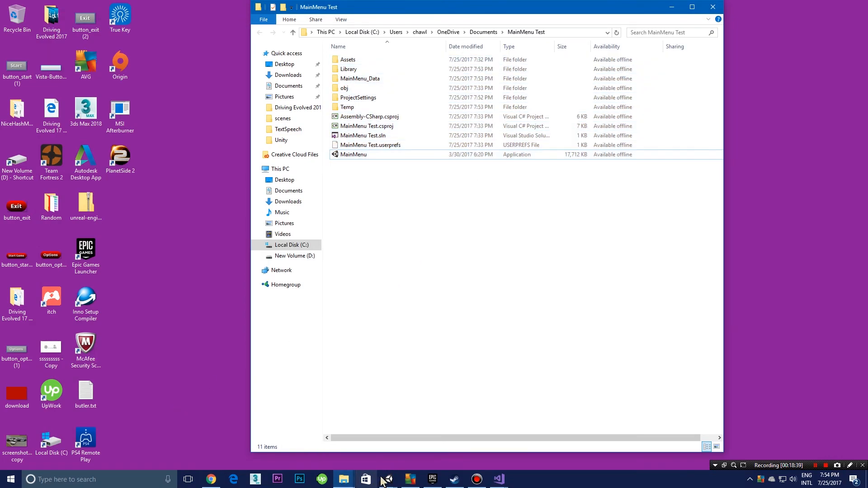
# Step: Switch to the Unity editor and inspect the title text, the Start and Exit buttons and the background Panel in the MainMenu scene
pyautogui.moveTo(387, 479)
pyautogui.click(423, 436)
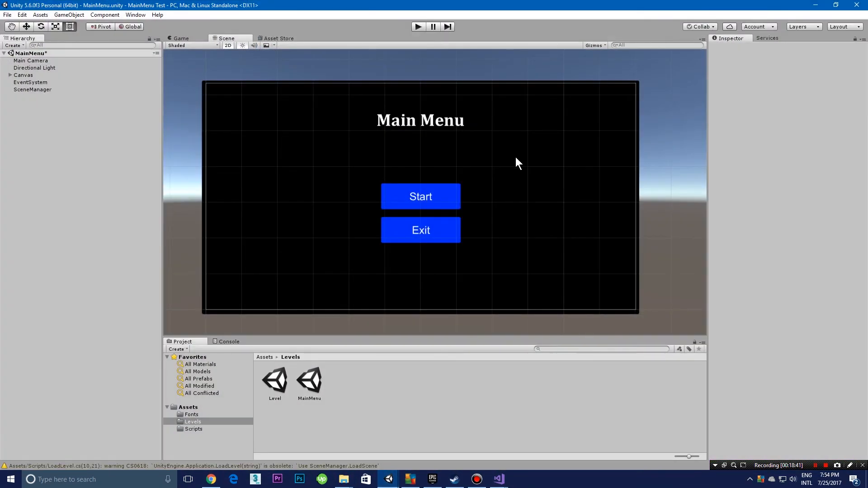
pyautogui.click(550, 191)
pyautogui.moveTo(531, 199)
pyautogui.mouseDown(button='middle')
pyautogui.moveTo(511, 206)
pyautogui.moveTo(586, 163)
pyautogui.moveTo(517, 225)
pyautogui.moveTo(524, 216)
pyautogui.moveTo(520, 184)
pyautogui.moveTo(521, 195)
pyautogui.mouseUp(button='middle')
pyautogui.scroll(-5, 511, 205)
pyautogui.scroll(5, 587, 163)
pyautogui.scroll(3, 525, 215)
pyautogui.scroll(-3, 520, 192)
pyautogui.click(452, 111)
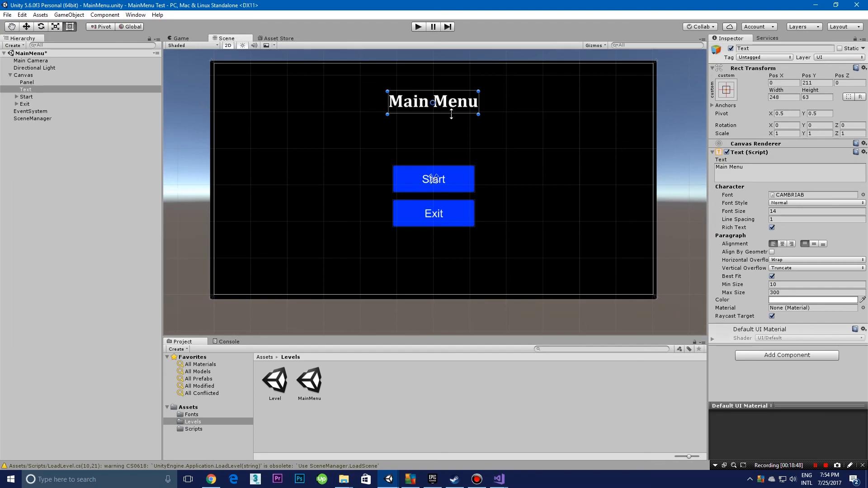
pyautogui.click(452, 191)
pyautogui.click(450, 207)
pyautogui.click(533, 162)
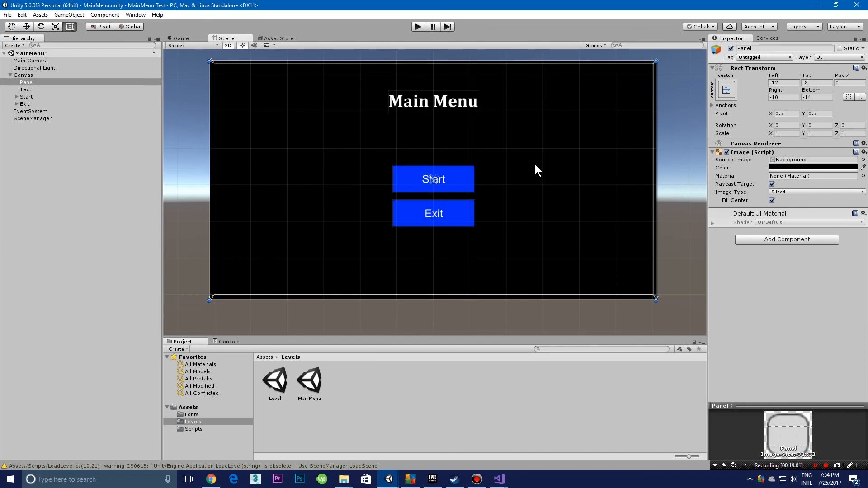
pyautogui.scroll(4, 471, 204)
pyautogui.moveTo(473, 196); pyautogui.dragTo(465, 222, button='middle')
pyautogui.scroll(2, 465, 186)
pyautogui.scroll(-10, 464, 222)
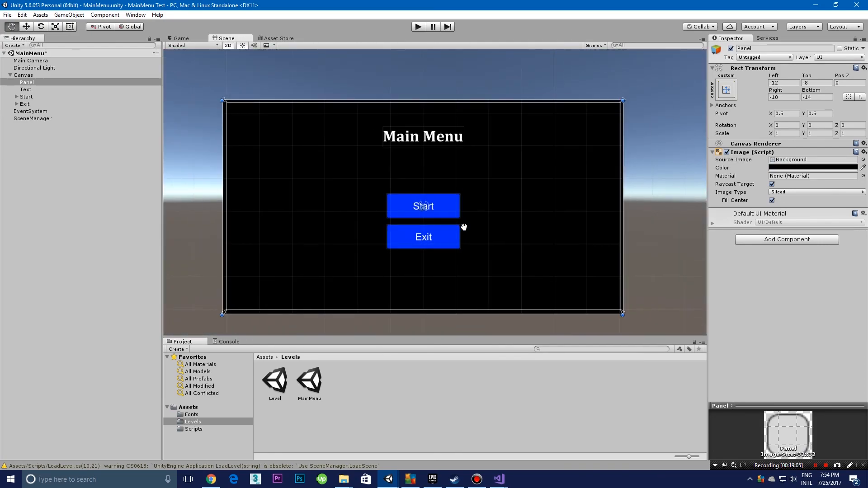
pyautogui.scroll(-8, 470, 219)
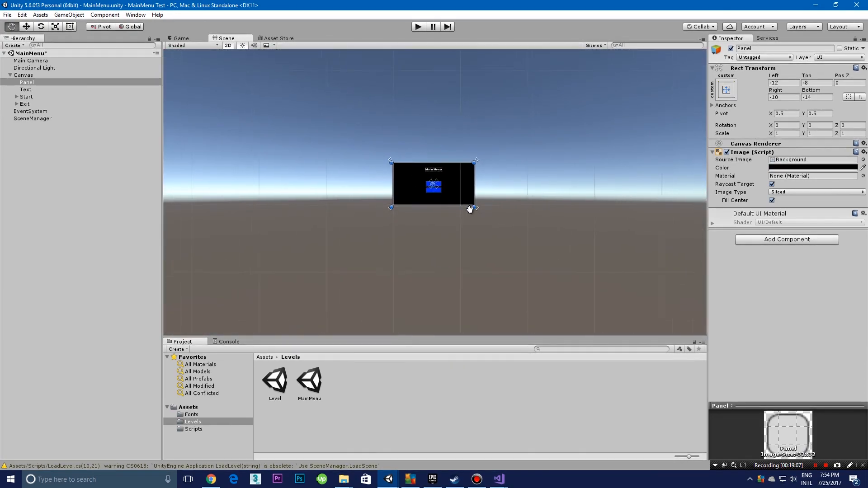
pyautogui.scroll(6, 469, 211)
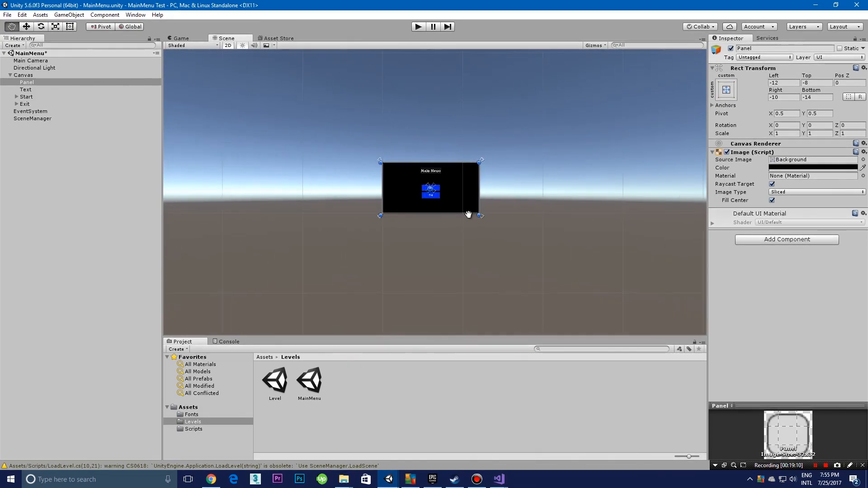
pyautogui.scroll(2, 465, 219)
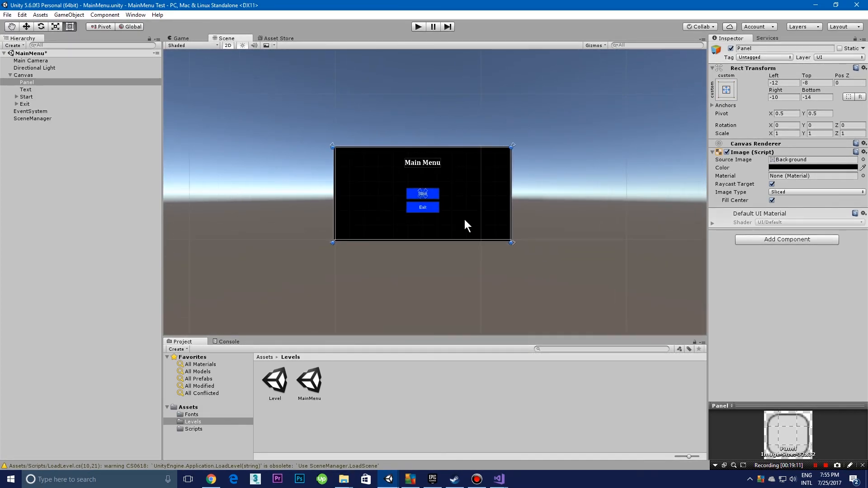
pyautogui.moveTo(465, 219); pyautogui.dragTo(446, 229, button='middle')
pyautogui.scroll(5, 490, 227)
pyautogui.scroll(3, 396, 190)
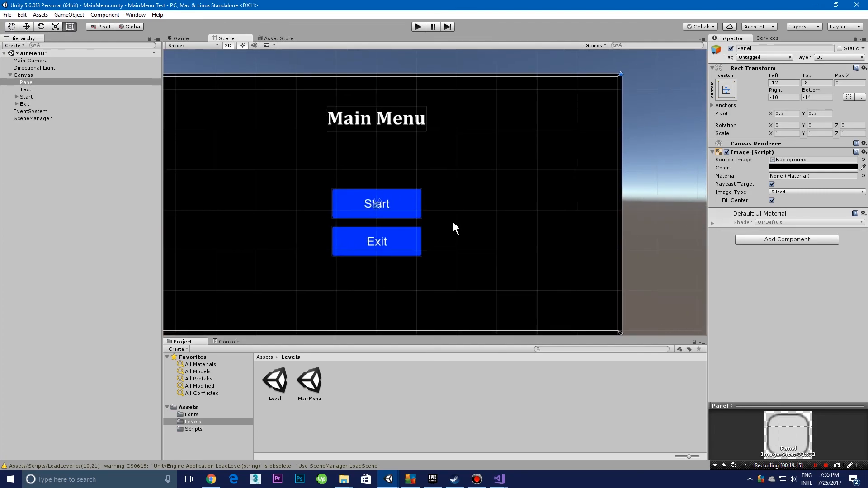
pyautogui.moveTo(506, 204)
pyautogui.mouseDown(button='middle')
pyautogui.moveTo(526, 188)
pyautogui.moveTo(565, 187)
pyautogui.moveTo(541, 177)
pyautogui.moveTo(512, 201)
pyautogui.mouseUp(button='middle')
pyautogui.scroll(-4, 564, 187)
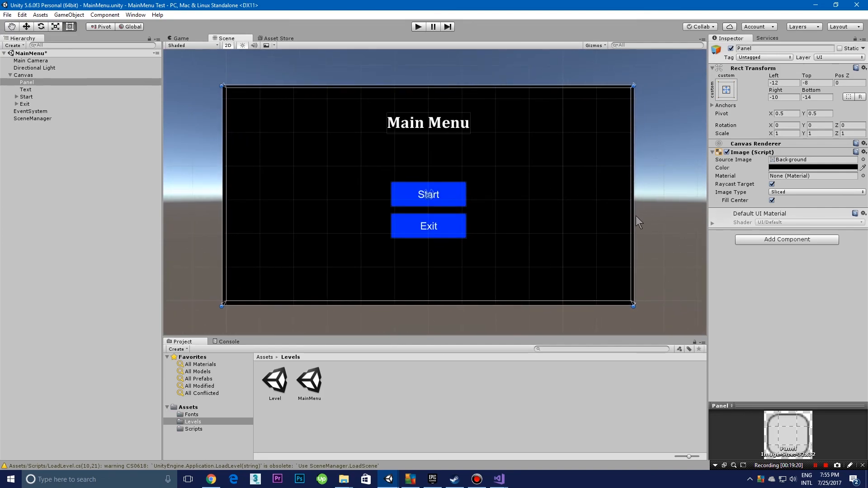